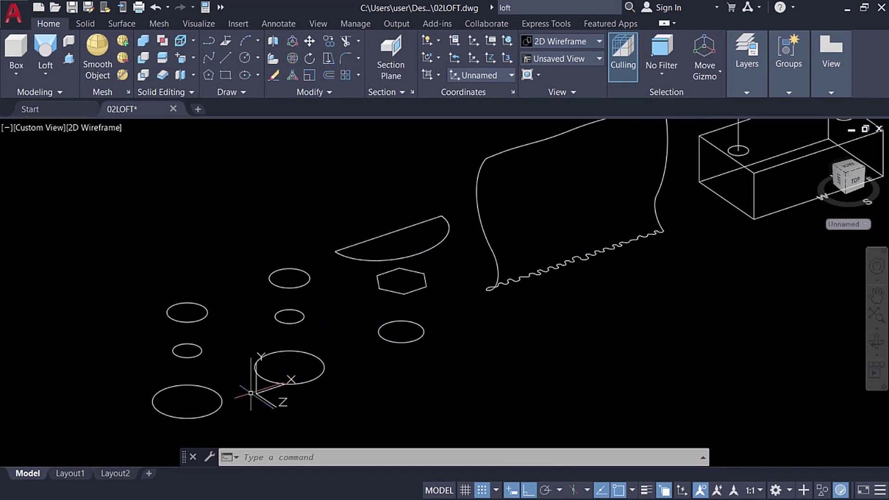
Zoom in on the ellipse, circle and hexagon profiles and start the LOFT command
scroll(106, 419, "up", 2)
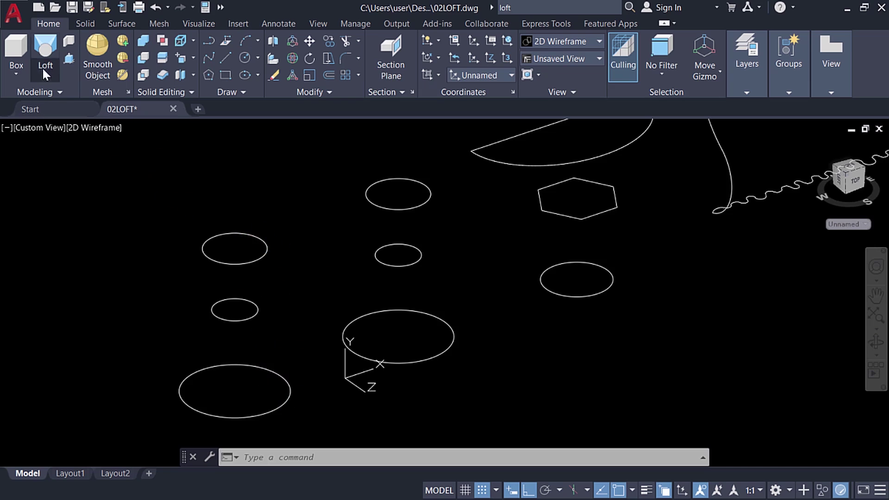
left_click(45, 51)
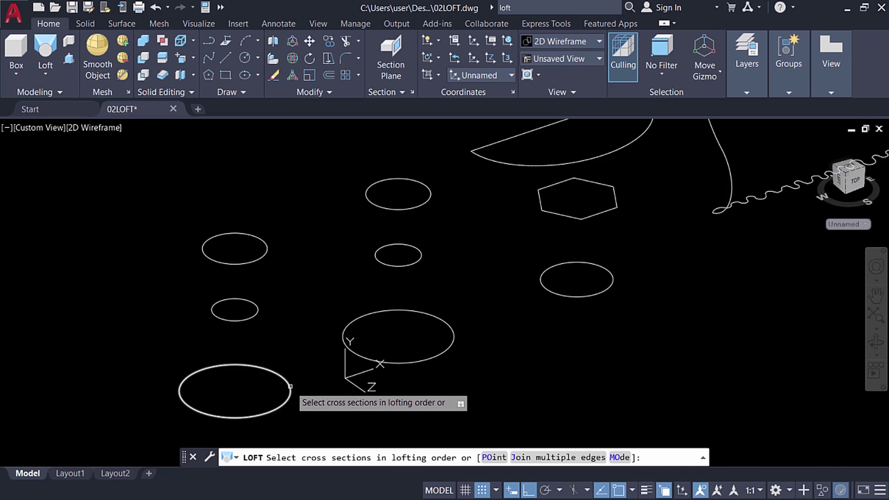
Loft the bottom, middle and top ellipses into a vase-shaped solid
left_click(287, 383)
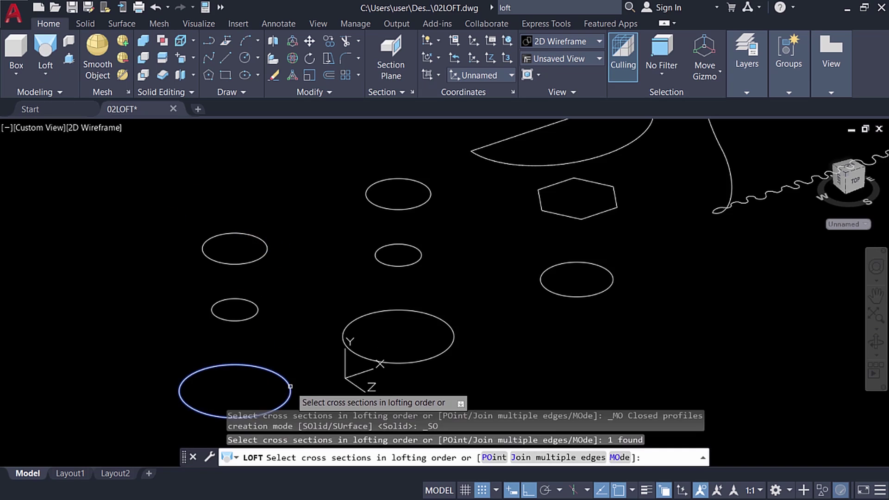
left_click(258, 311)
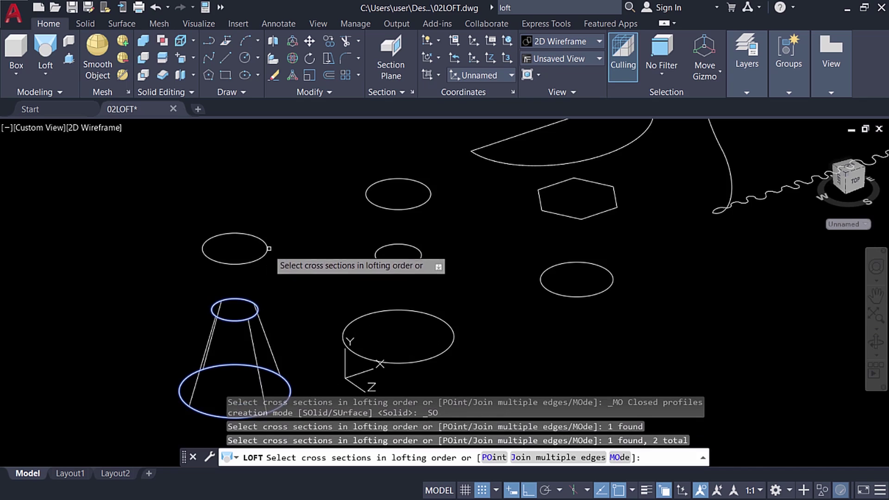
left_click(257, 261)
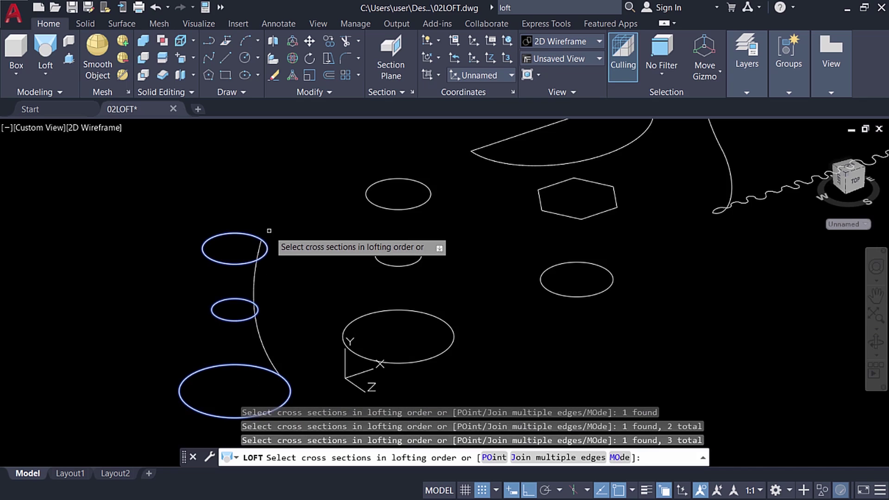
key("Return")
key("Return")
middle_click_drag(301, 327, 305, 276)
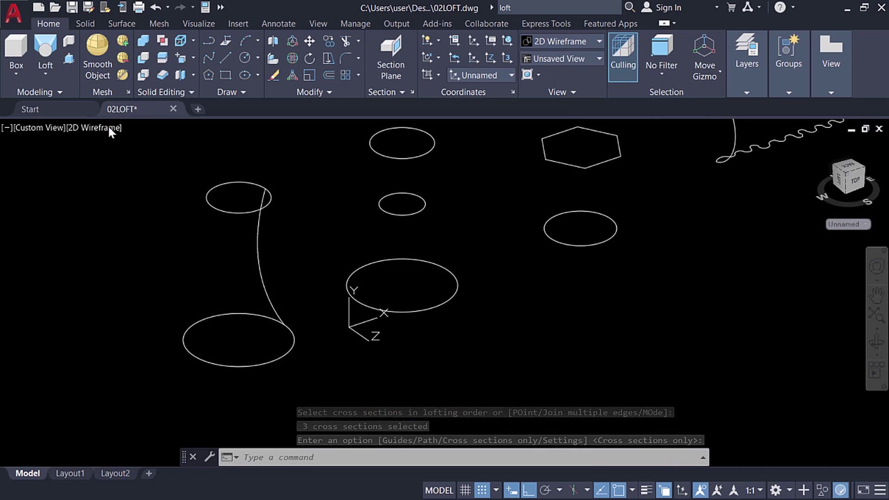
left_click(313, 240)
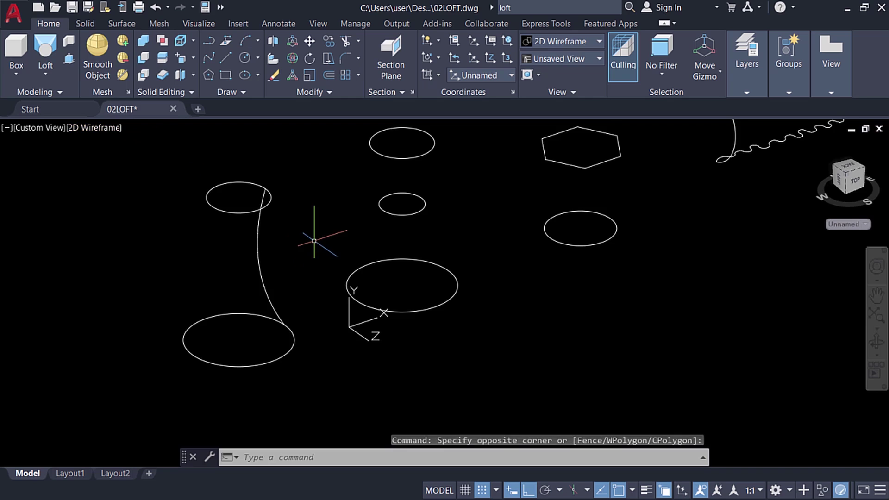
left_click(99, 129)
Switch the visual style to Shaded with edges and orbit to view the vase from above
left_click(169, 225)
scroll(285, 257, "up", 2)
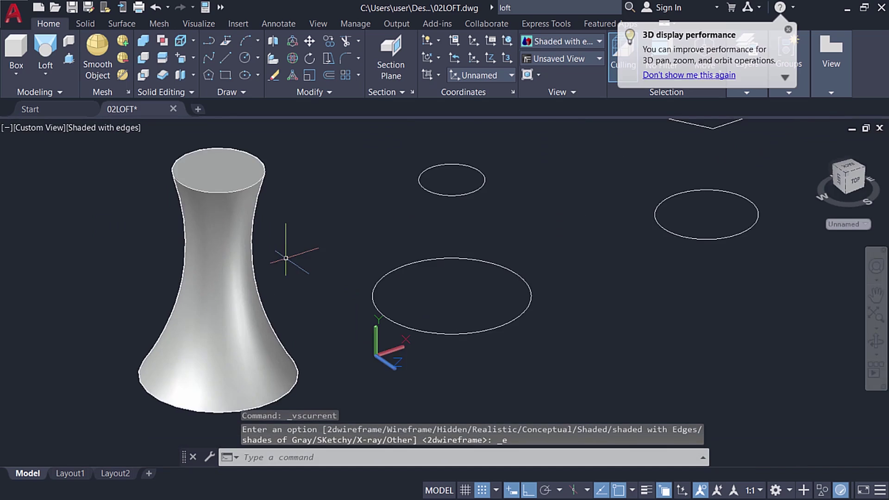
scroll(286, 258, "down", 2)
middle_click_drag(285, 258, 409, 336, "shift")
scroll(409, 337, "up", 2)
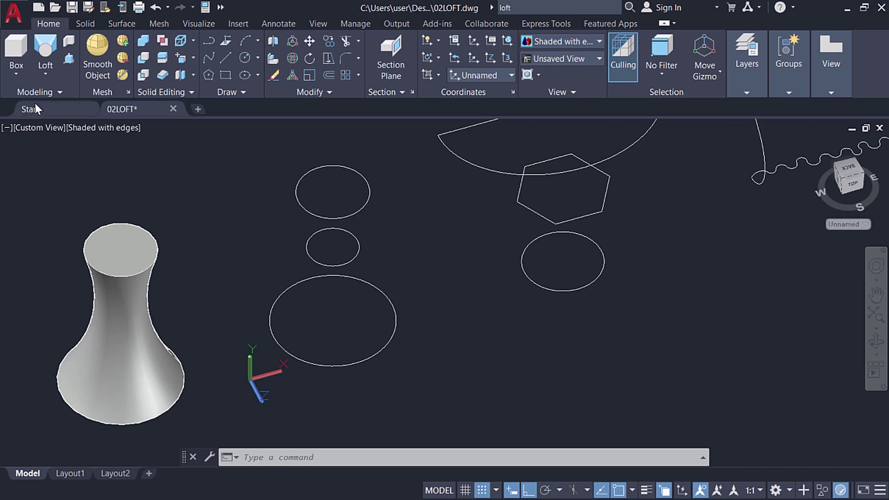
left_click(45, 51)
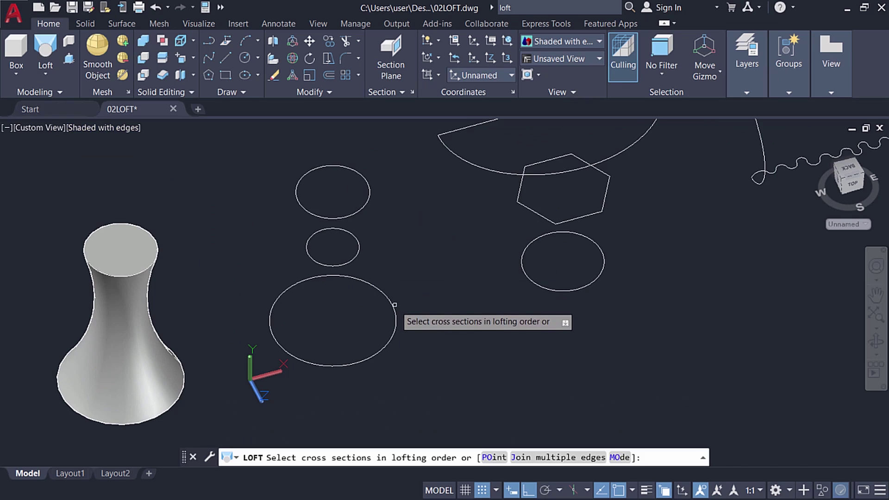
Loft the bottom, top and middle circles into a tapered hollow cup solid using Cross sections only
left_click(394, 314)
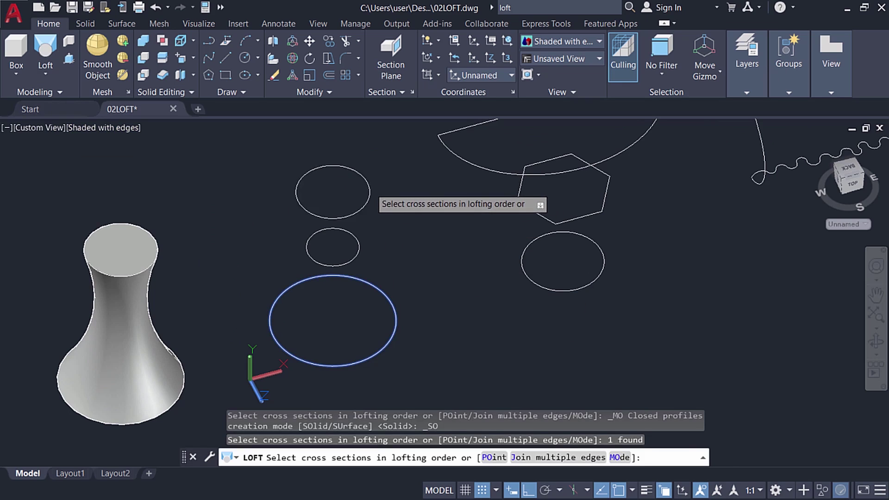
left_click(366, 187)
left_click(357, 255)
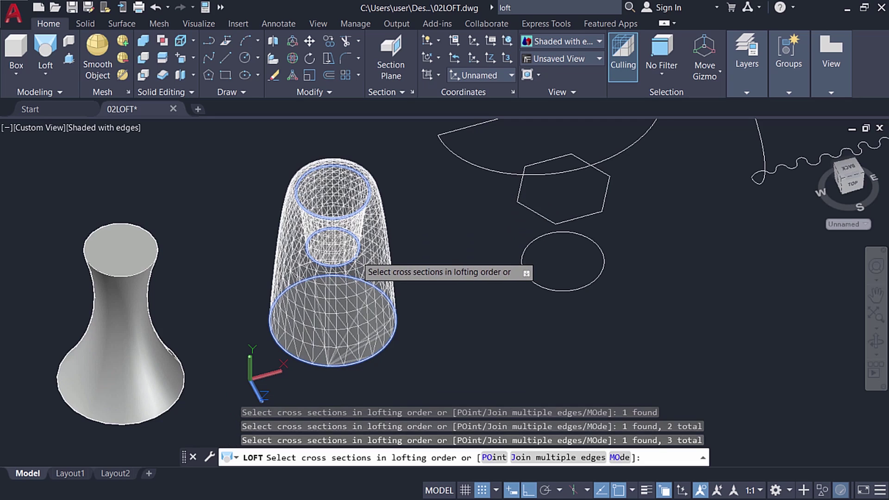
key("Return")
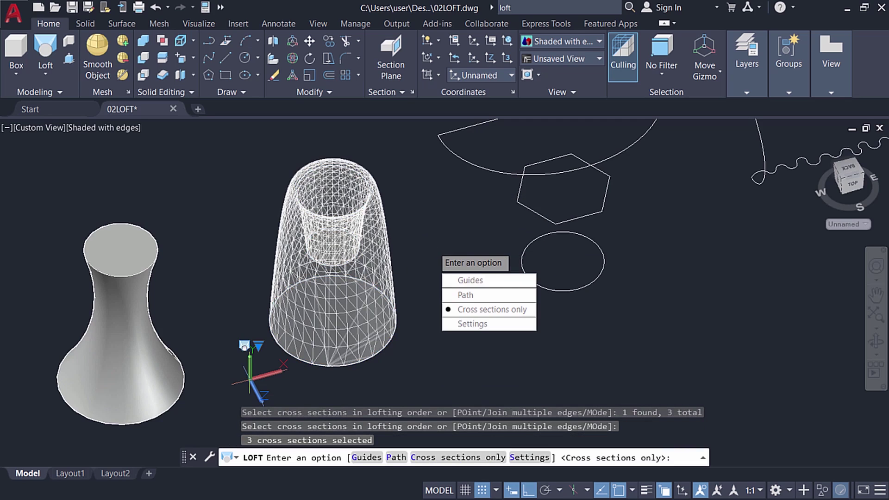
key("Return")
mouse_move(415, 252)
middle_mouse_down("shift")
mouse_move(423, 258)
mouse_move(401, 262)
mouse_move(412, 256)
mouse_move(404, 260)
mouse_move(422, 266)
mouse_move(410, 296)
mouse_move(418, 267)
mouse_move(407, 261)
middle_mouse_up("shift")
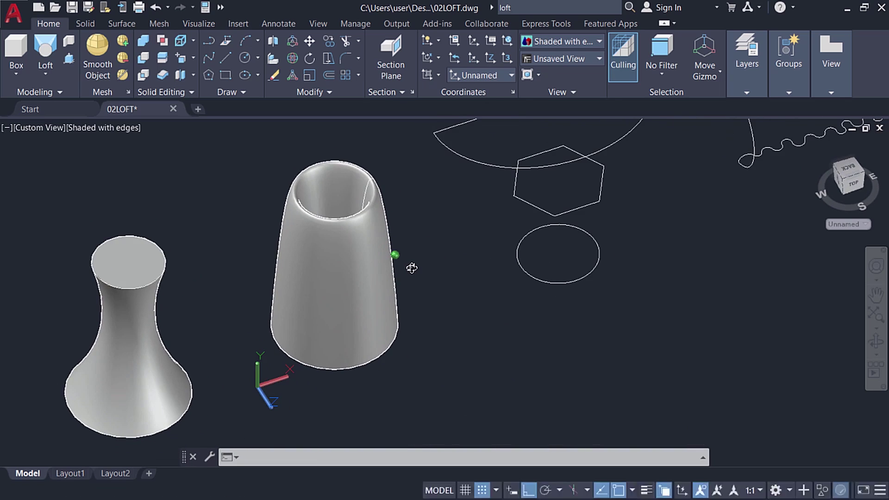
middle_click_drag(463, 247, 717, 290, "shift")
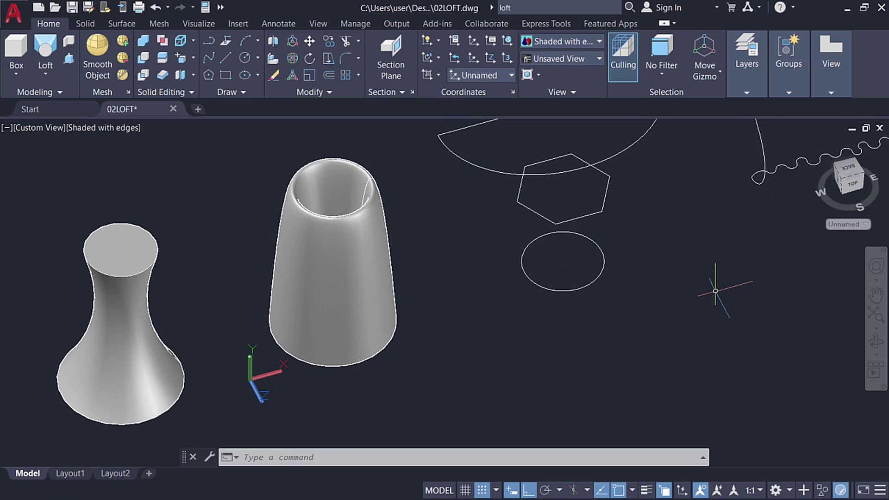
middle_click_drag(600, 232, 404, 333)
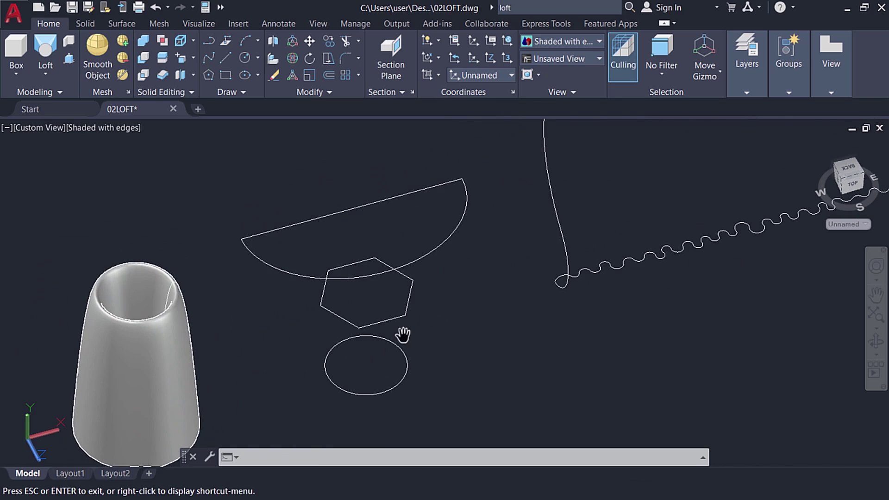
Loft the circle, hexagon and semicircle with the mode kept as Solid, previewing a funnel
left_click(45, 49)
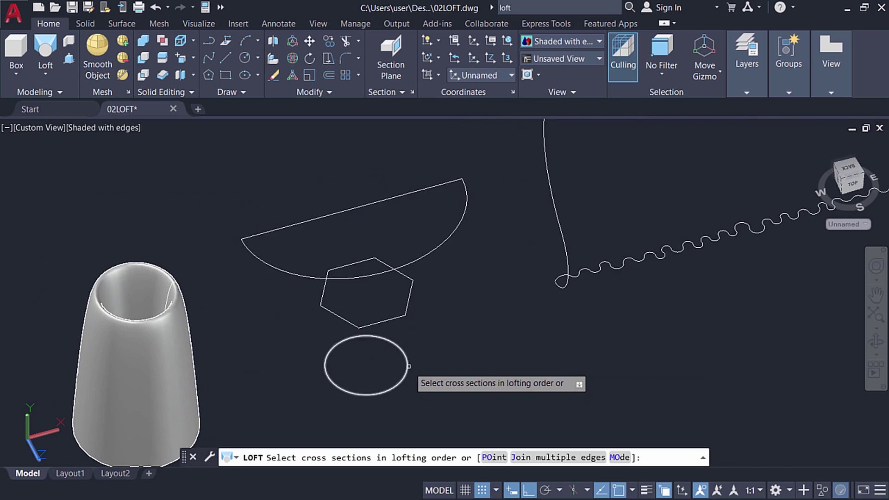
left_click(406, 364)
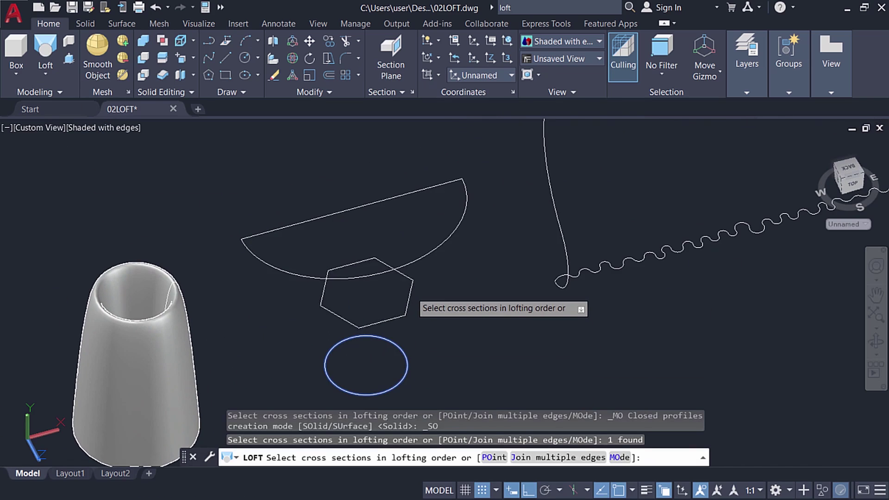
left_click(410, 291)
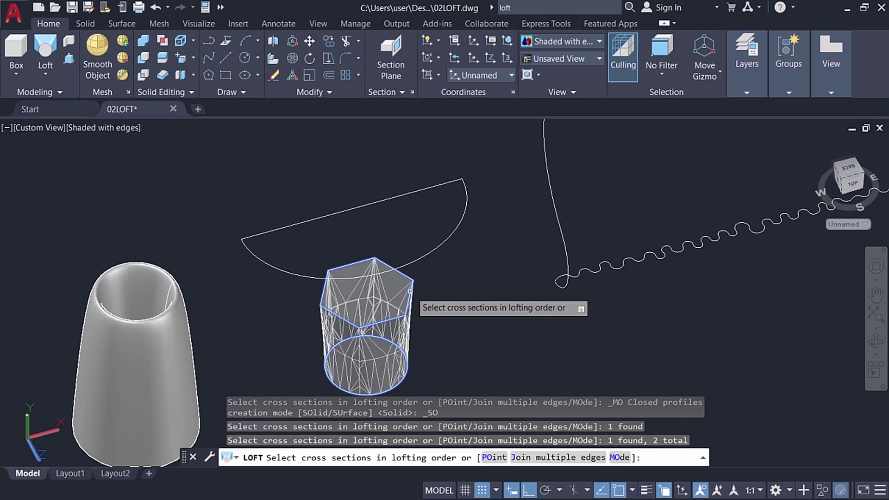
left_click(466, 208)
middle_click_drag(417, 331, 430, 315)
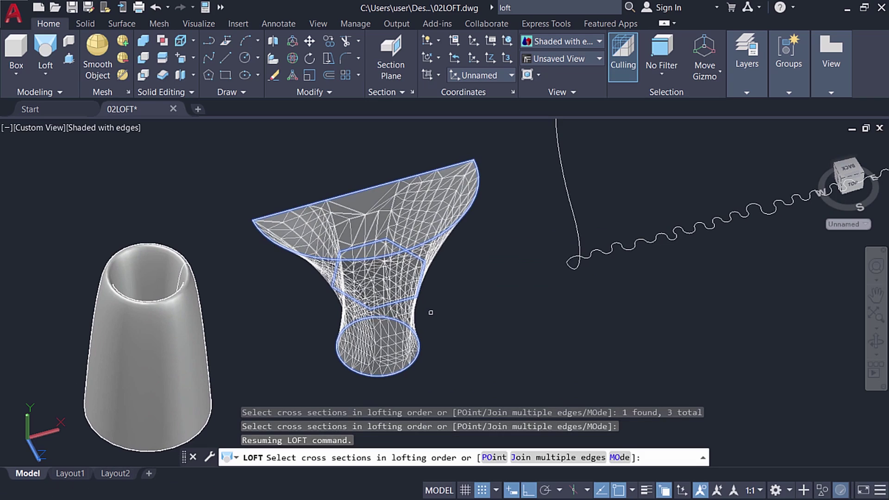
left_click(619, 458)
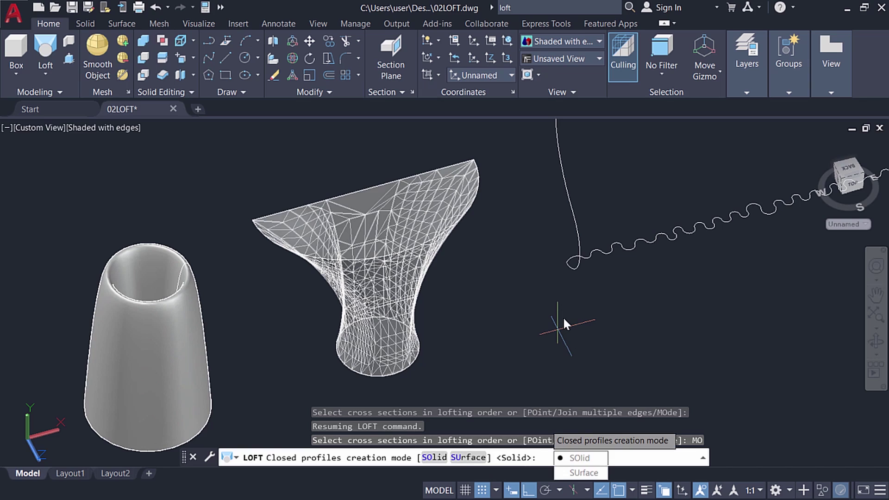
key("Return")
key("Return")
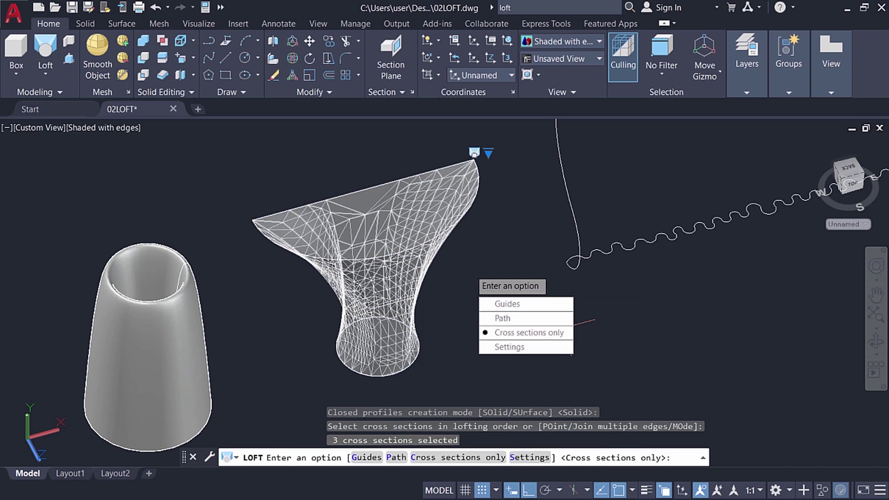
Try the Normal to all sections, Normal to start section and Normal to end section loft shapes
left_click(488, 153)
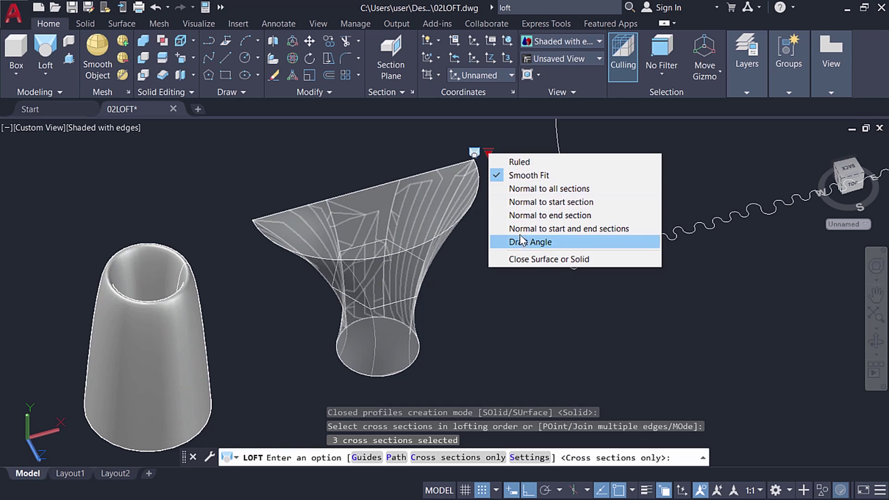
left_click(532, 192)
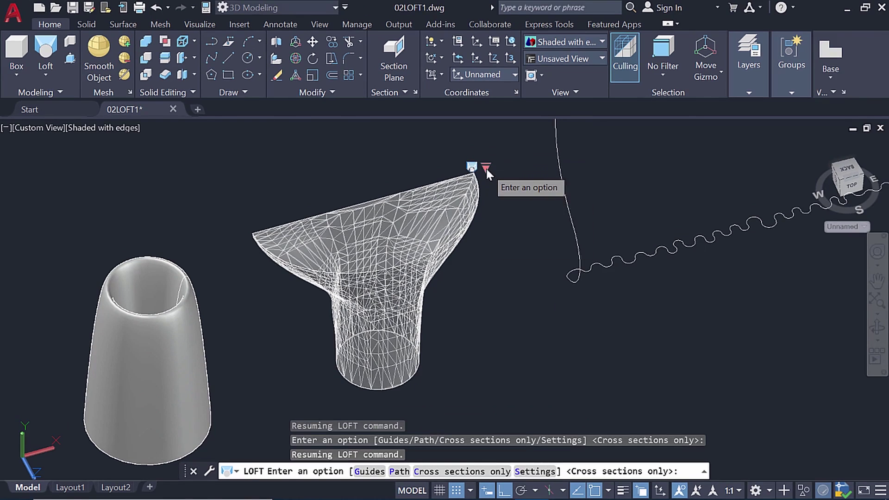
left_click(485, 167)
left_click(526, 220)
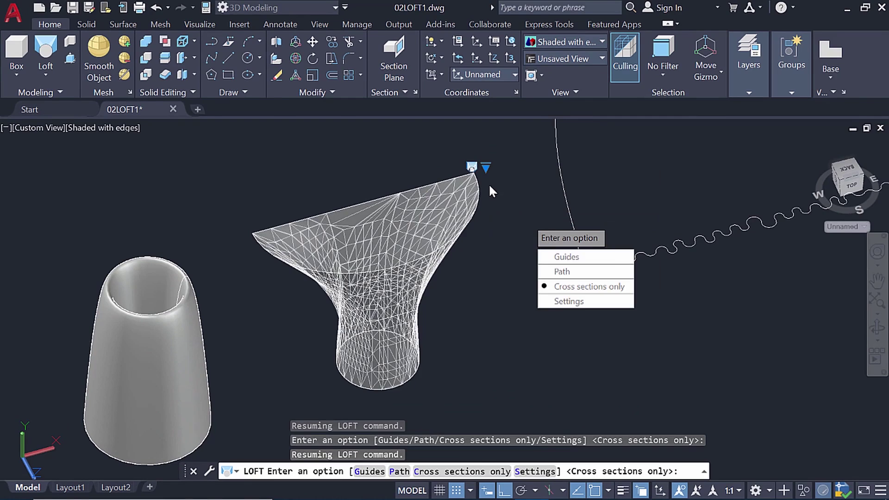
left_click(485, 167)
left_click(517, 235)
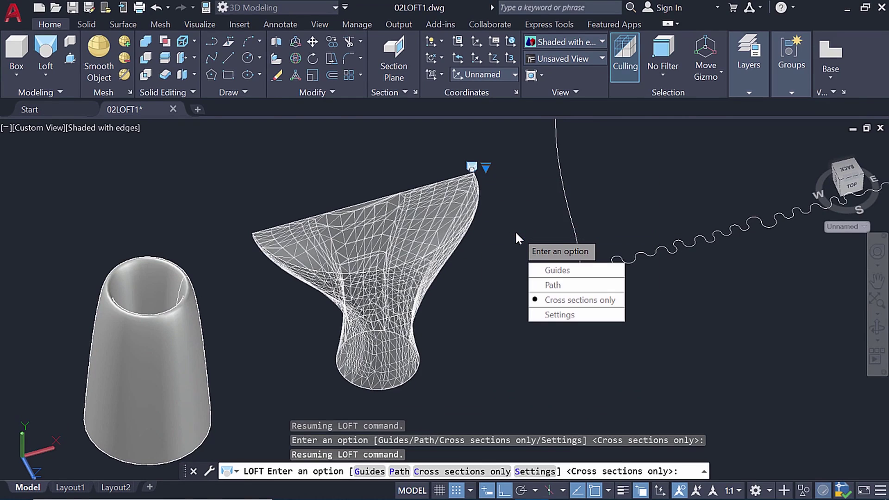
Set the loft to Smooth Fit and finish it as a flared solid
left_click(485, 168)
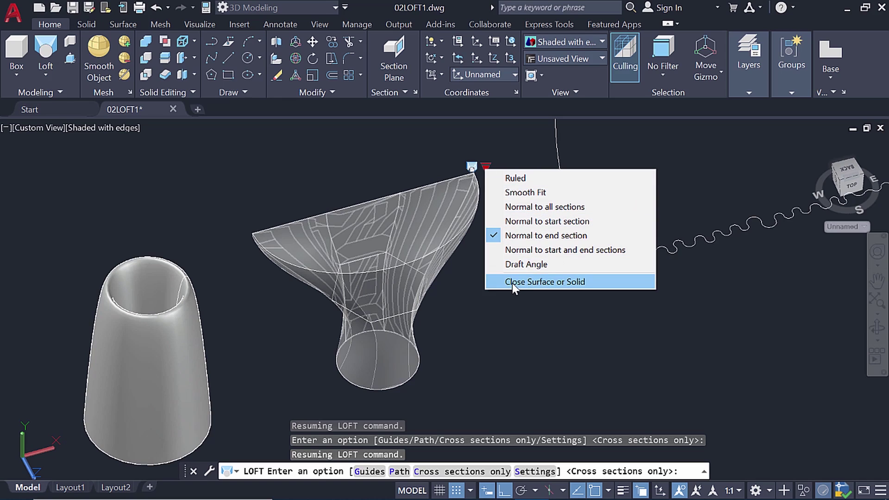
left_click(523, 194)
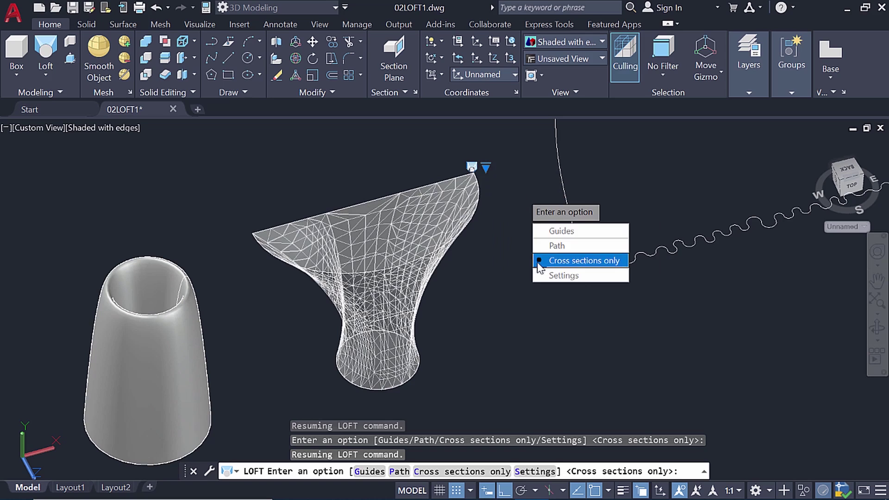
key("Return")
mouse_move(471, 301)
middle_mouse_down("shift")
mouse_move(431, 278)
mouse_move(401, 245)
mouse_move(397, 180)
mouse_move(397, 194)
mouse_move(453, 252)
mouse_move(506, 249)
mouse_move(487, 284)
middle_mouse_up("shift")
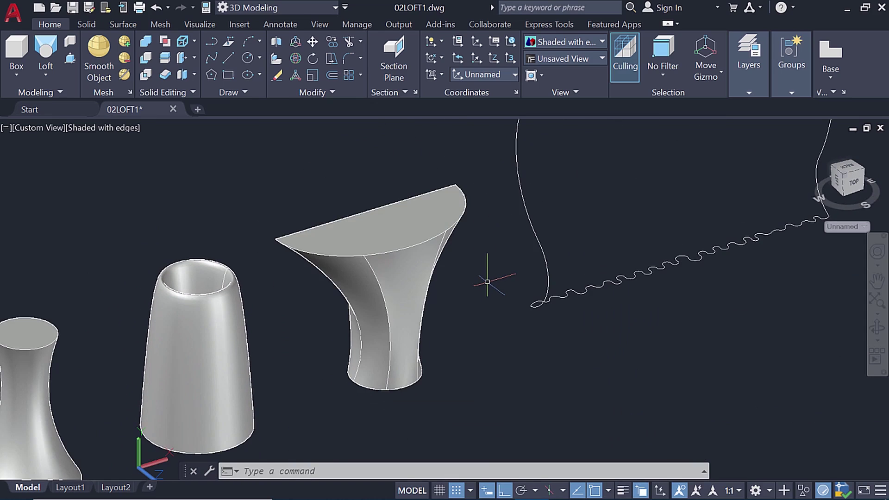
Switch the flared loft through Normal to end section and Ruled, ending on Normal to start and end sections
left_click(453, 243)
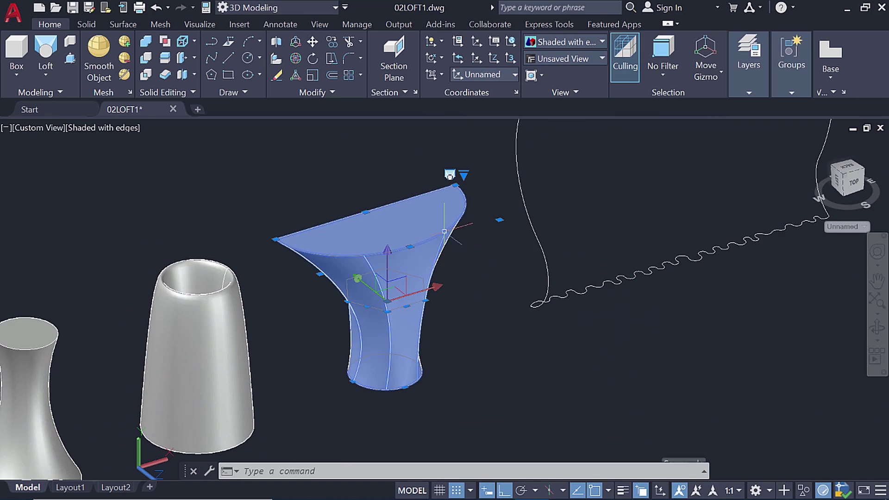
left_click(464, 175)
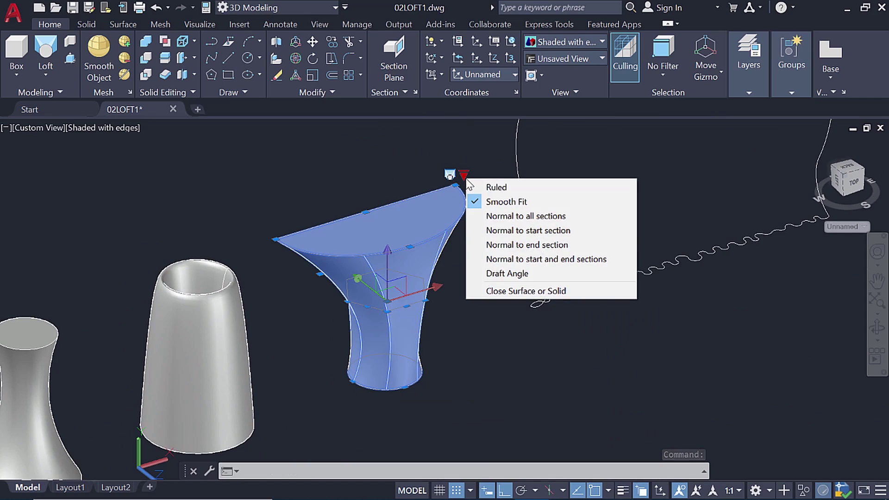
left_click(487, 245)
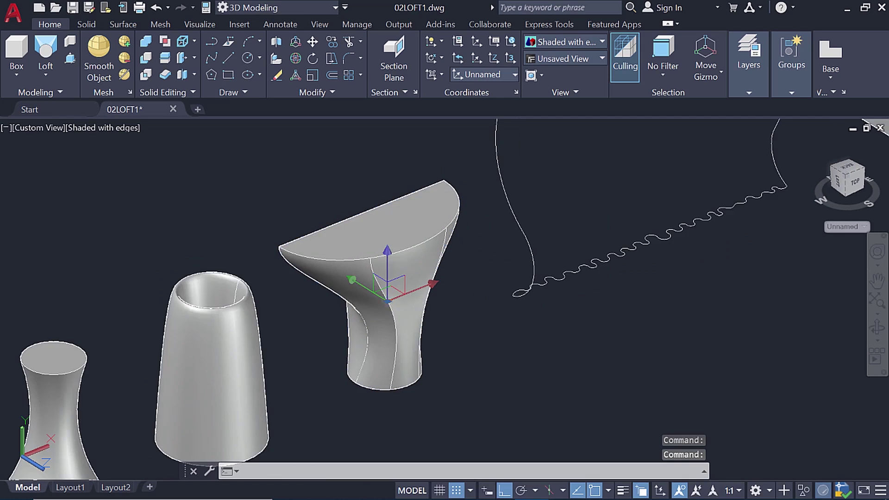
middle_click_drag(446, 307, 484, 198, "shift")
left_click(483, 197)
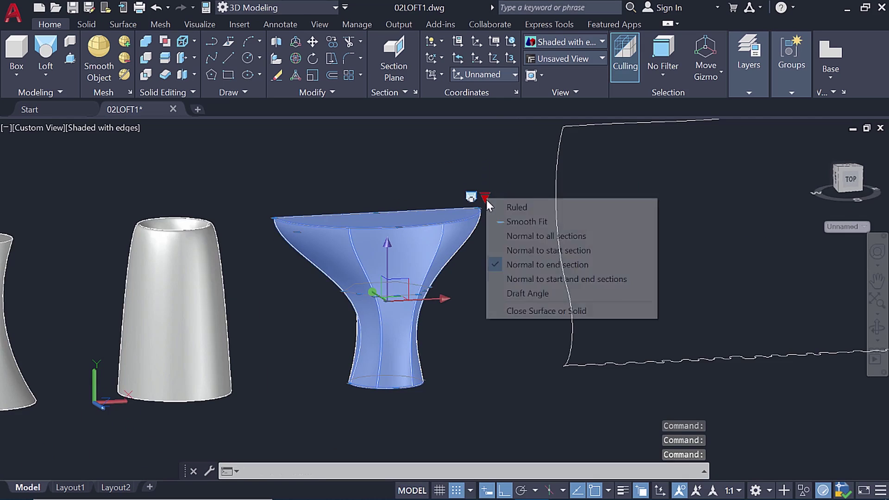
left_click(511, 207)
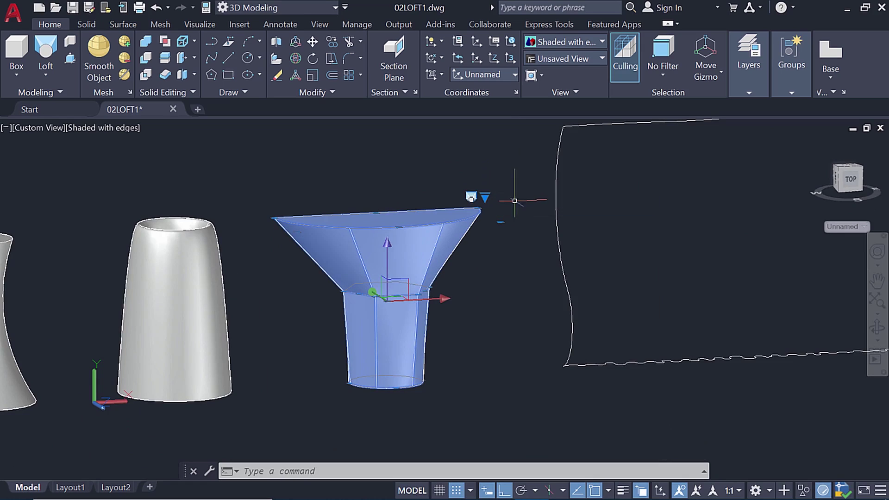
left_click(484, 197)
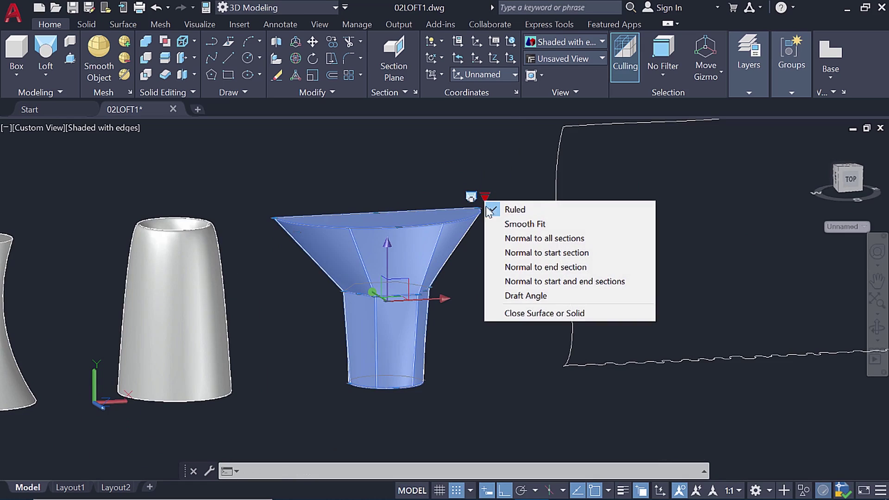
left_click(527, 283)
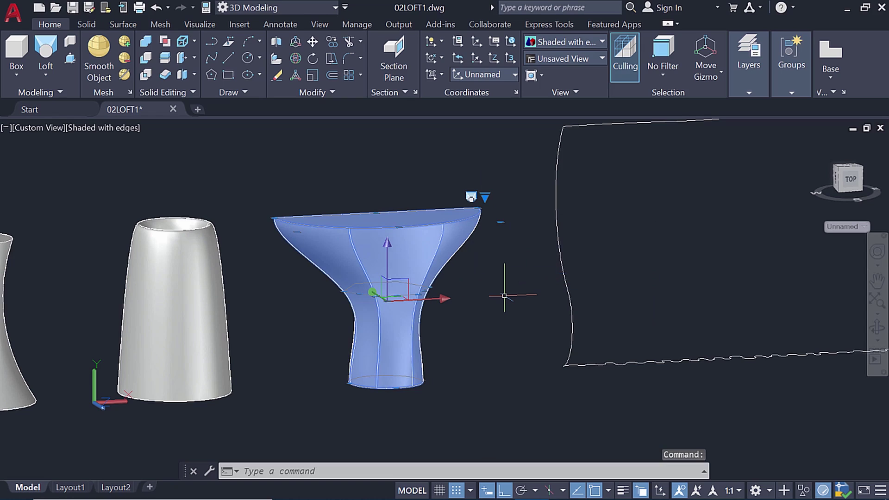
Deselect the loft and undo five times until the flared loft is removed
key("Escape")
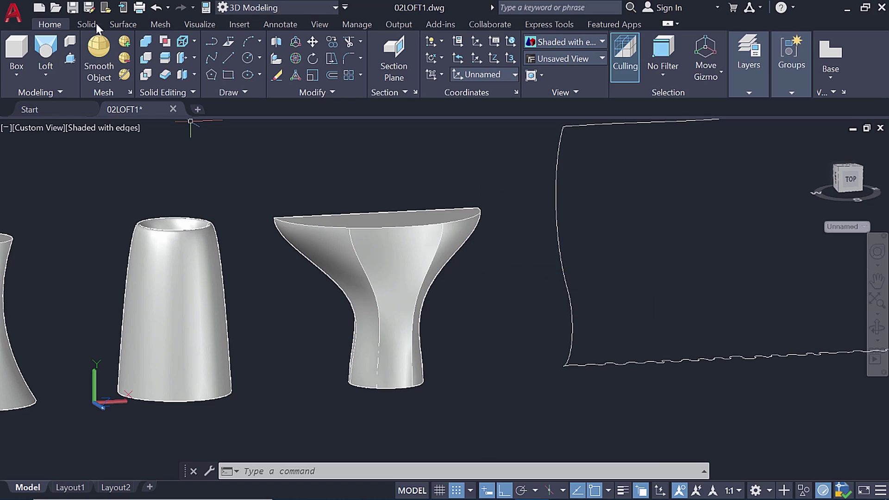
left_click(154, 7)
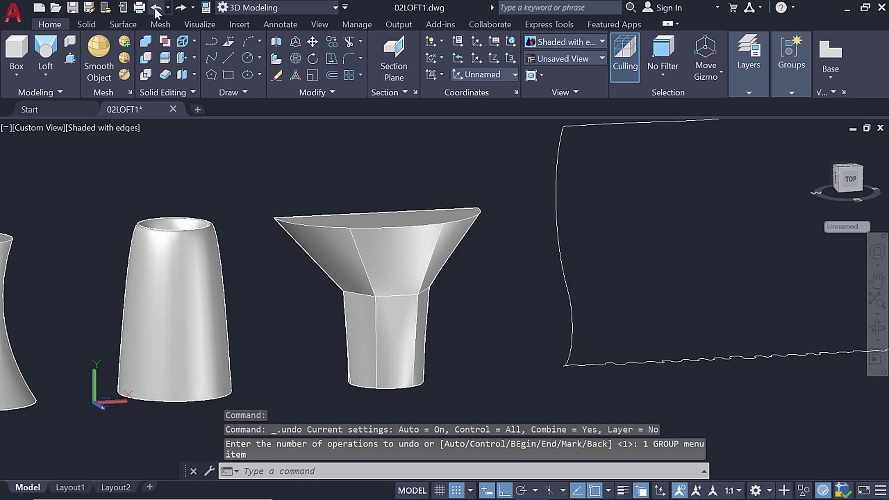
left_click(155, 7)
left_click(155, 8)
left_click(154, 8)
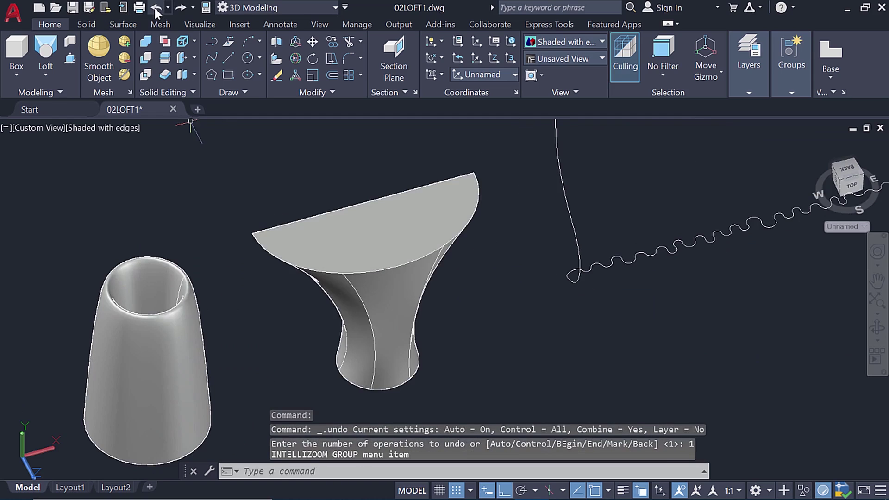
left_click(155, 7)
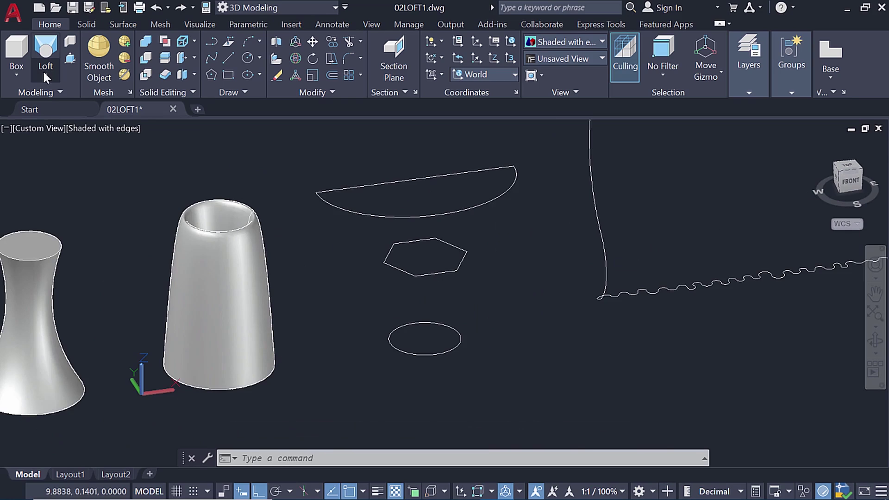
Start a new loft from a point tracked below the ellipse centre
left_click(43, 72)
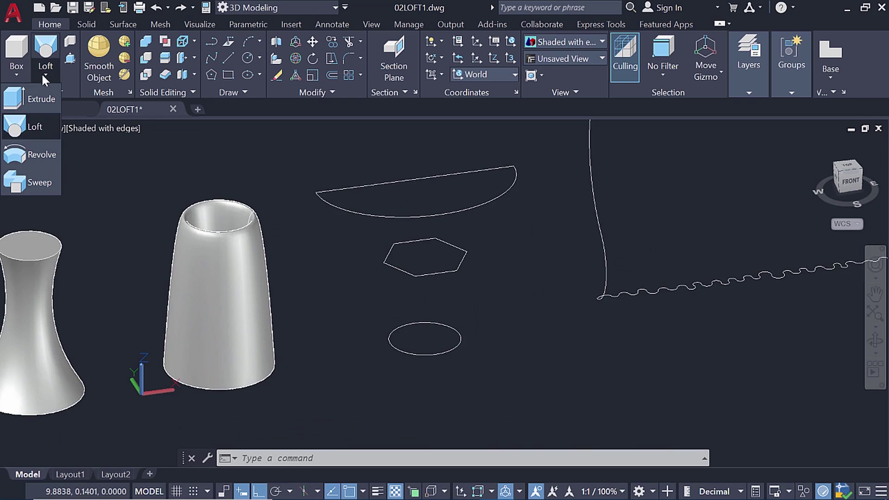
left_click(29, 124)
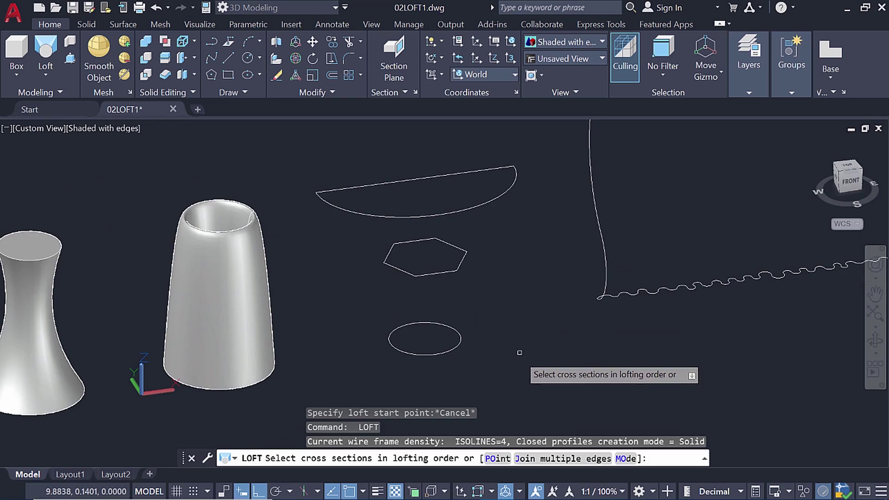
left_click(496, 459)
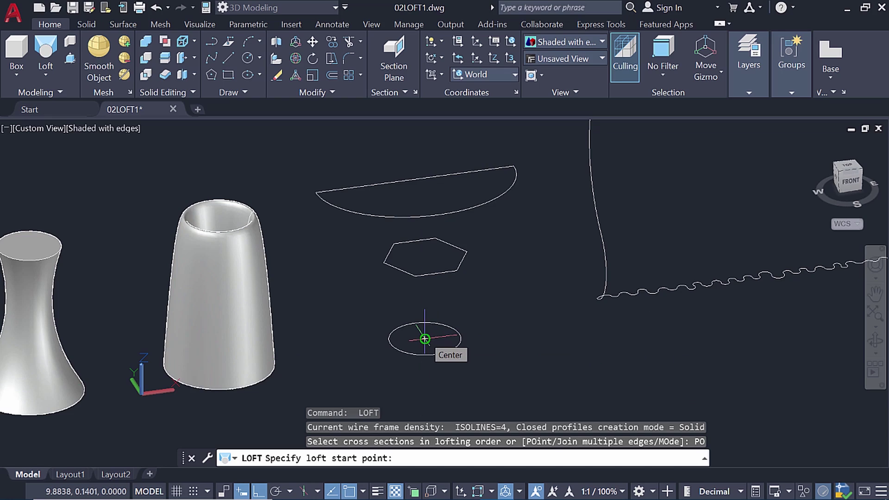
key("Tab")
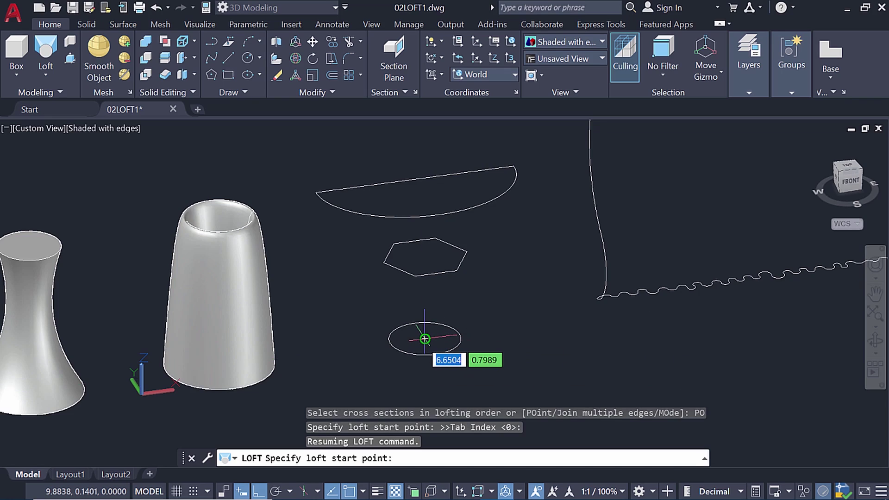
left_click(424, 388)
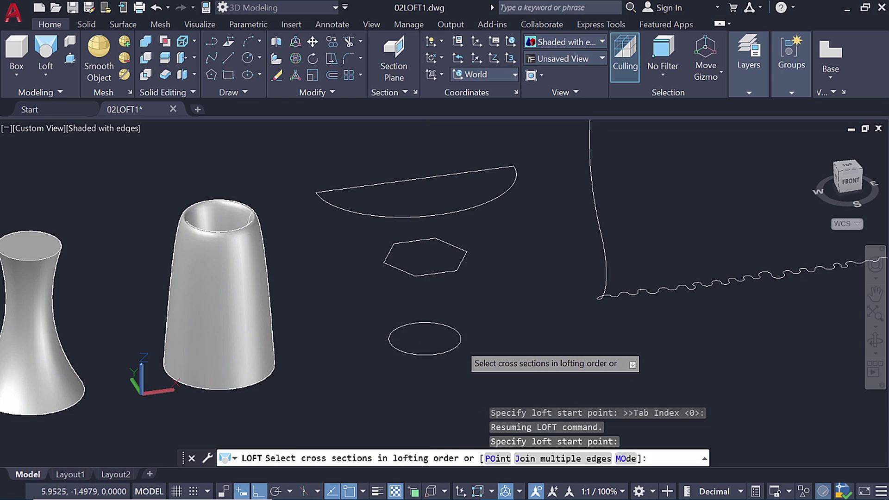
Loft through the ellipse, hexagon and arc to form the pointed funnel solid
left_click(459, 342)
left_click(465, 251)
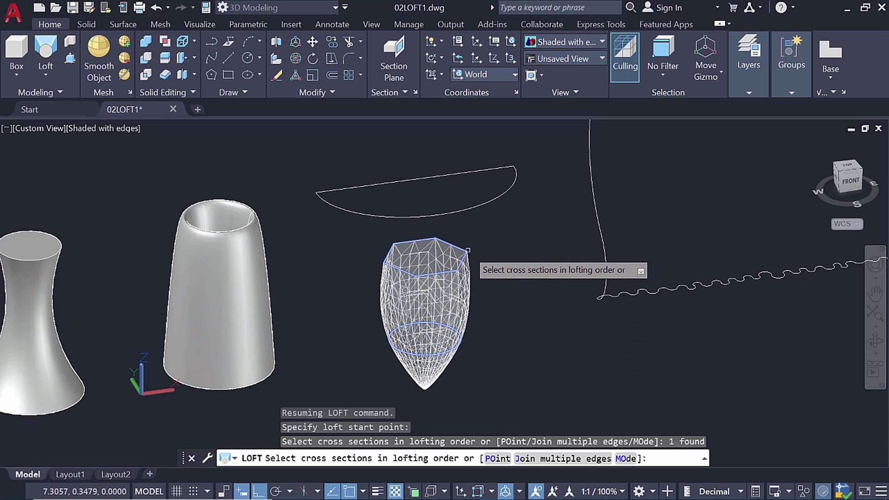
left_click(497, 190)
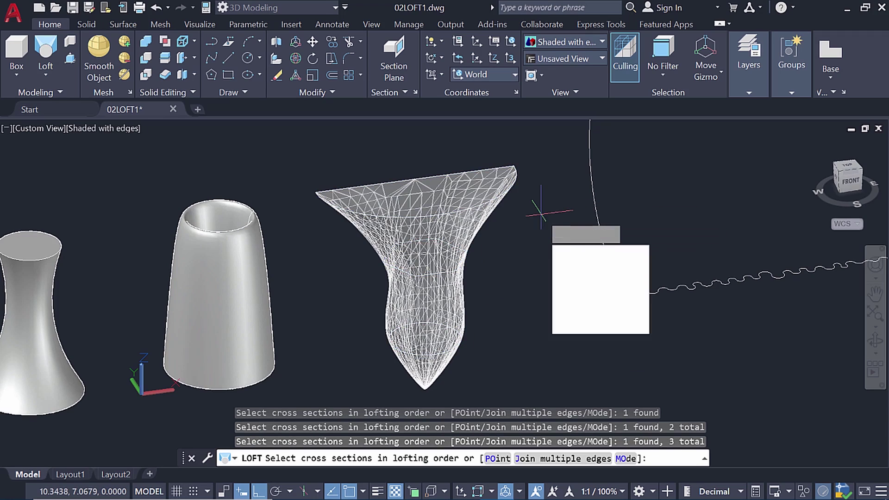
key("Return")
key("Return")
middle_click_drag(440, 303, 460, 301, "shift")
key("ctrl+z")
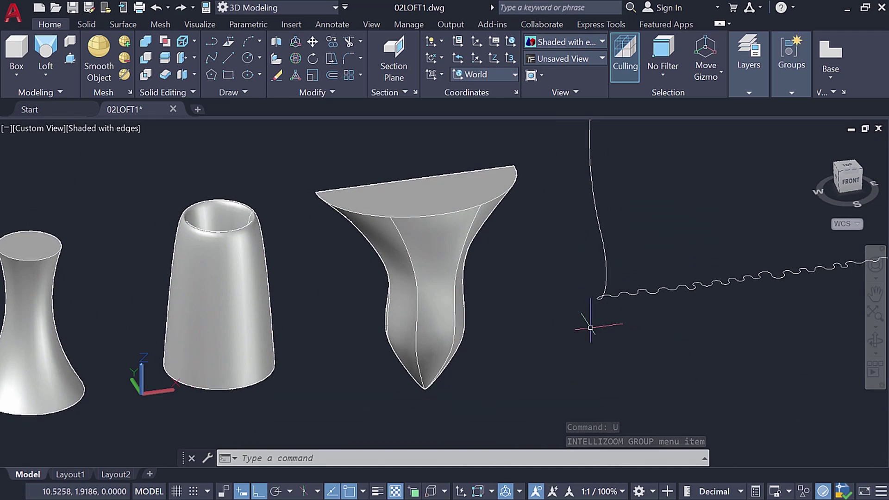
Loft from the wavy bottom curve to the straight top curve, producing the pleated curtain surface
scroll(549, 342, "down", 2)
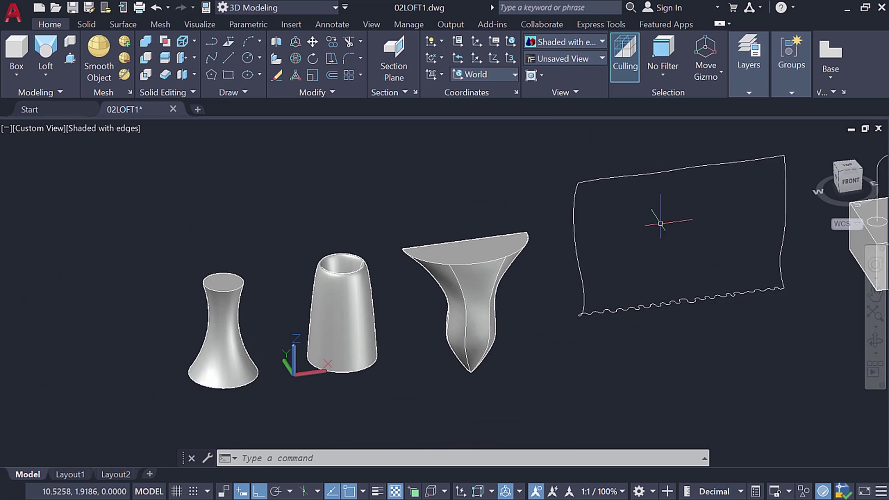
mouse_move(679, 232)
middle_mouse_down()
mouse_move(518, 254)
mouse_move(468, 248)
middle_mouse_up()
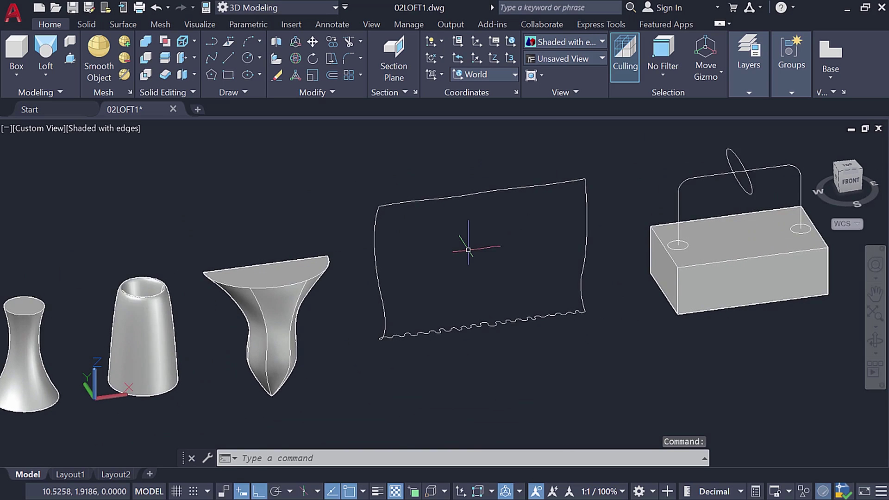
scroll(468, 248, "up", 2)
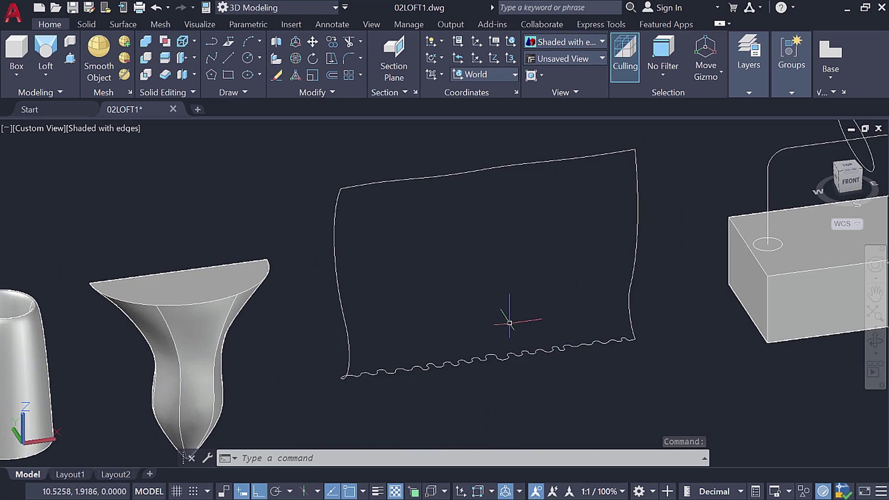
left_click(44, 69)
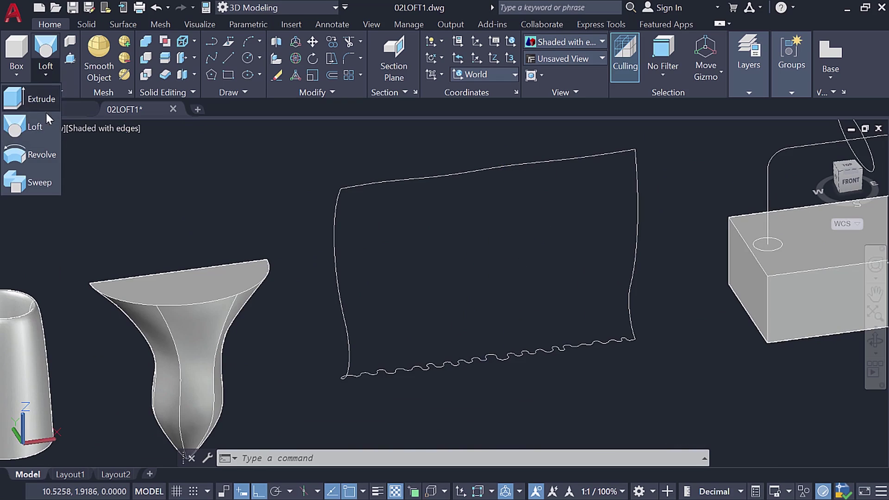
left_click(41, 126)
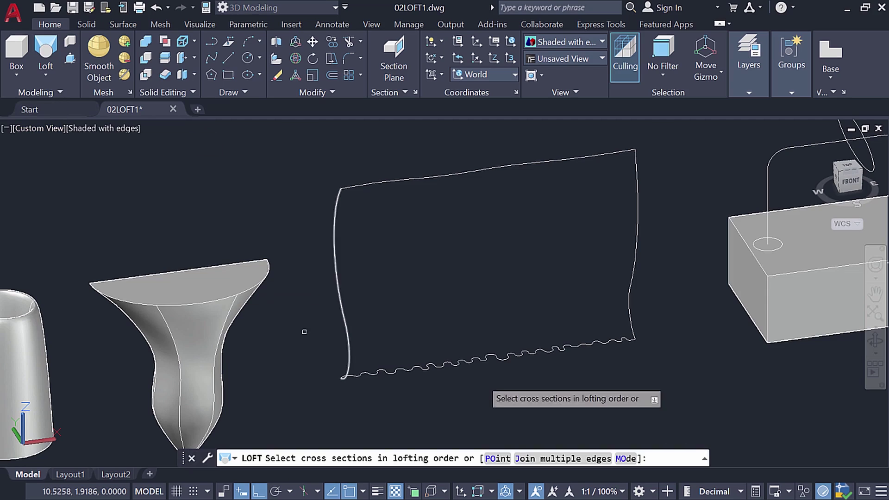
left_click(465, 360)
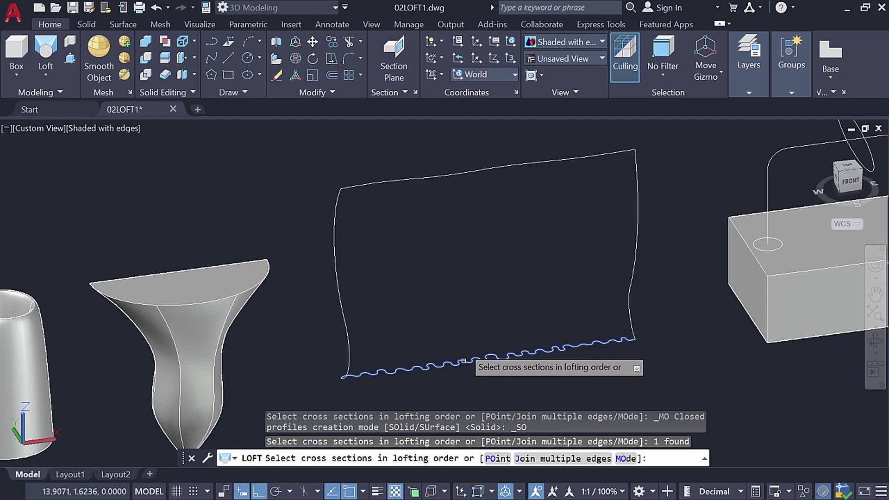
left_click(468, 169)
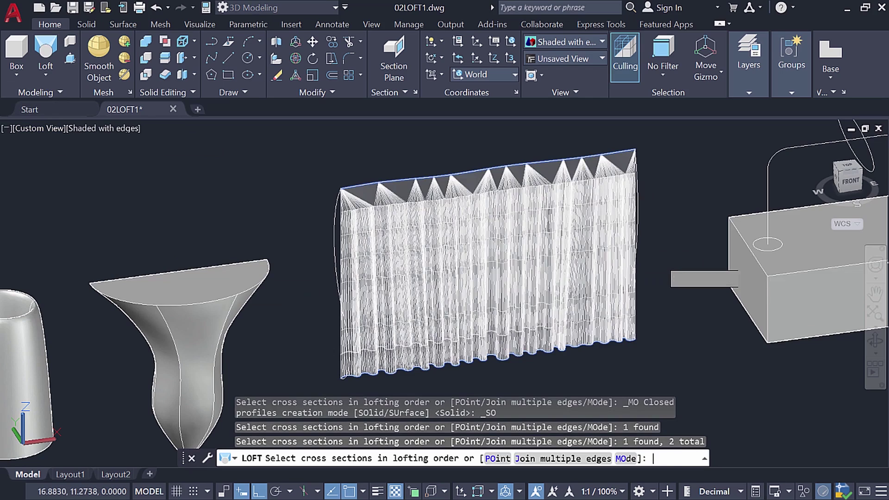
key("Return")
mouse_move(296, 387)
middle_mouse_down("shift")
mouse_move(297, 367)
mouse_move(389, 370)
mouse_move(352, 370)
mouse_move(366, 371)
middle_mouse_up("shift")
key("Return")
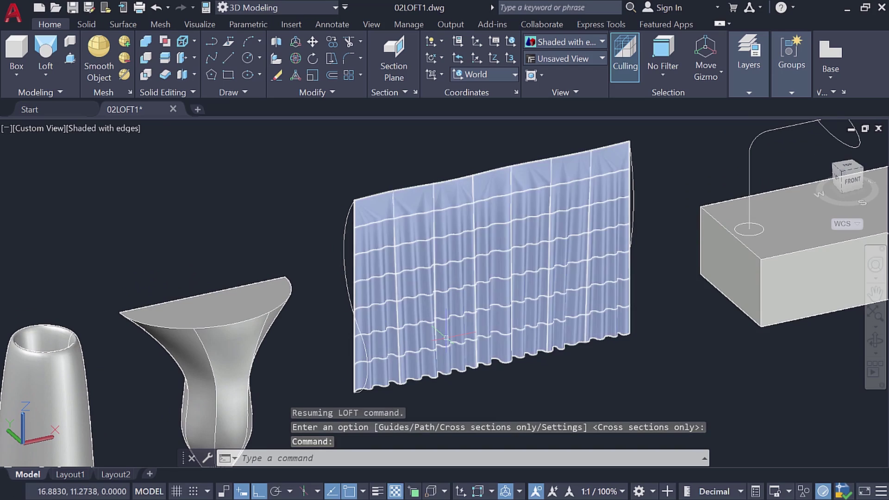
Undo the curtain loft and re-loft the wavy bottom and top curves with both side curves as guides
left_click(156, 8)
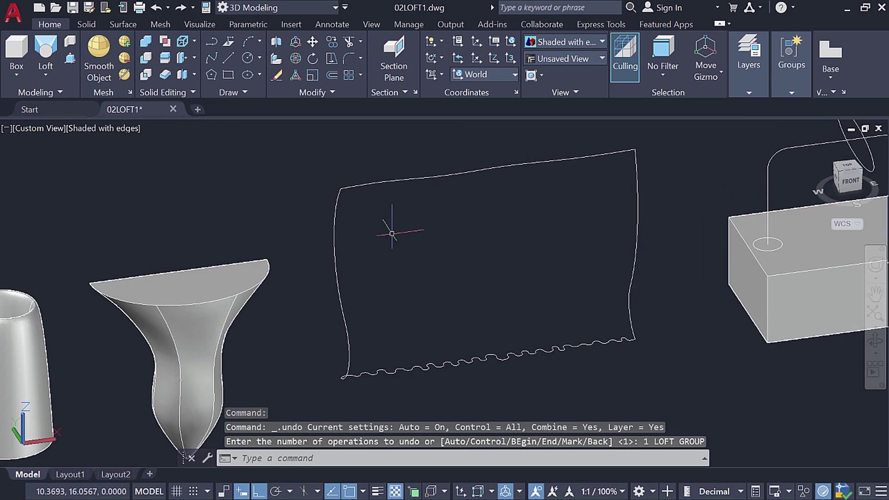
left_click(45, 73)
left_click(35, 130)
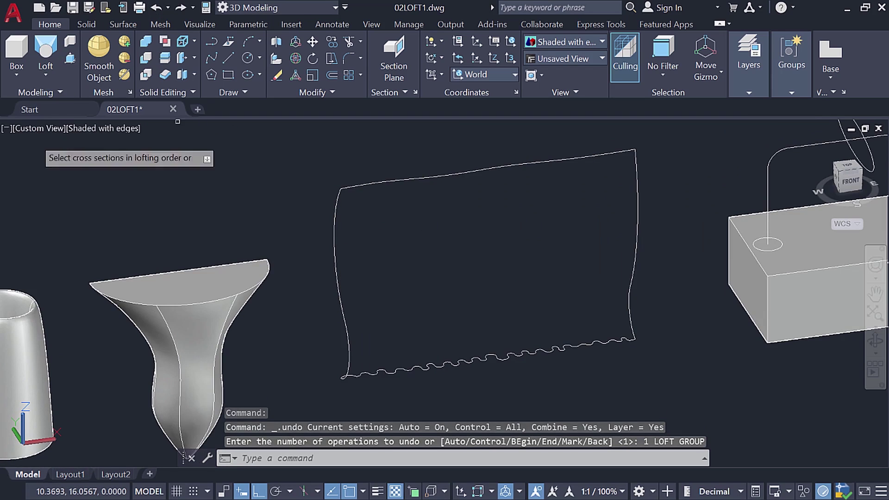
left_click(500, 359)
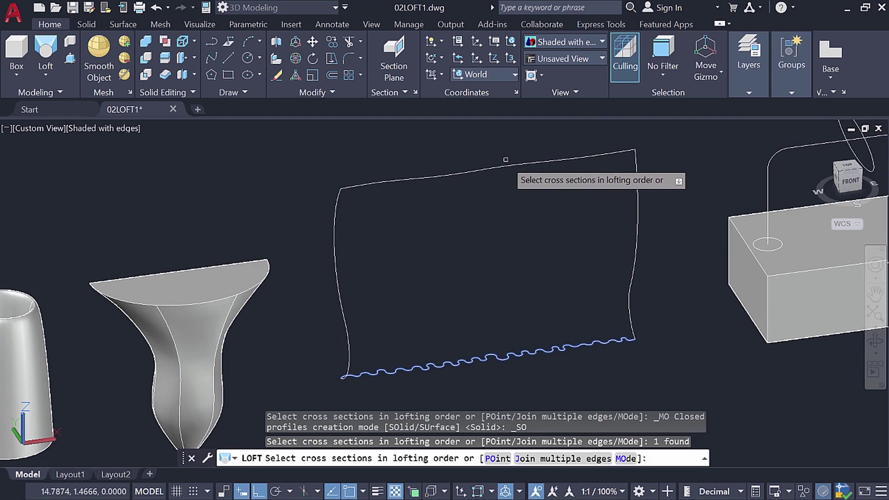
left_click(505, 167)
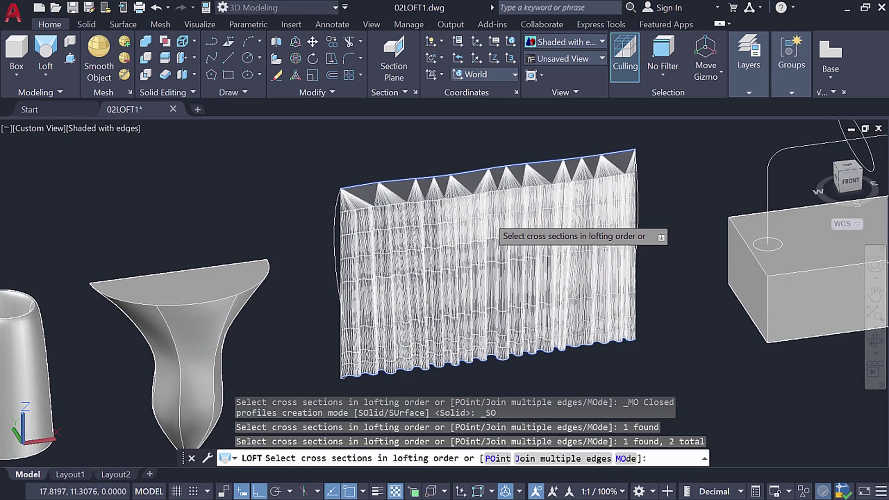
key("Return")
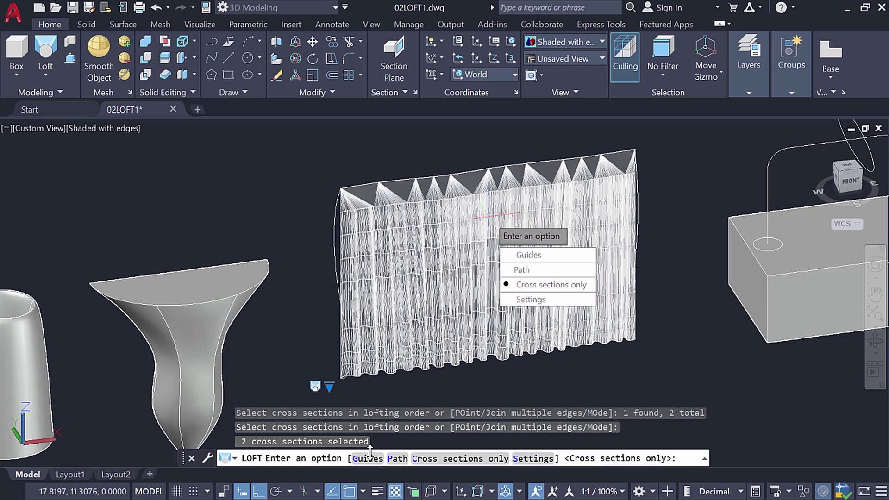
left_click(366, 466)
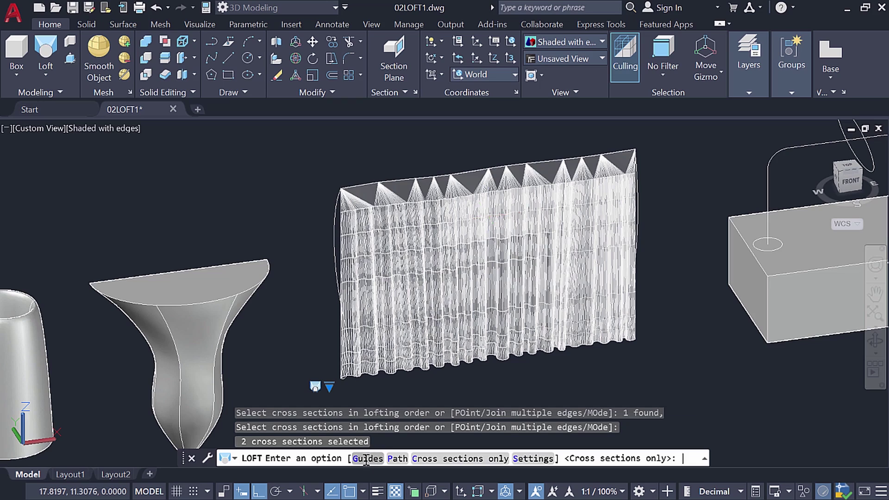
left_click(639, 220)
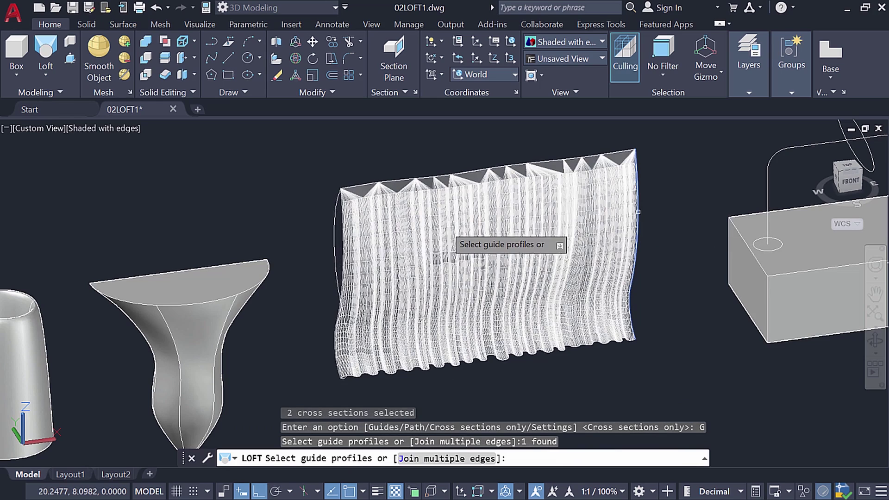
left_click(337, 240)
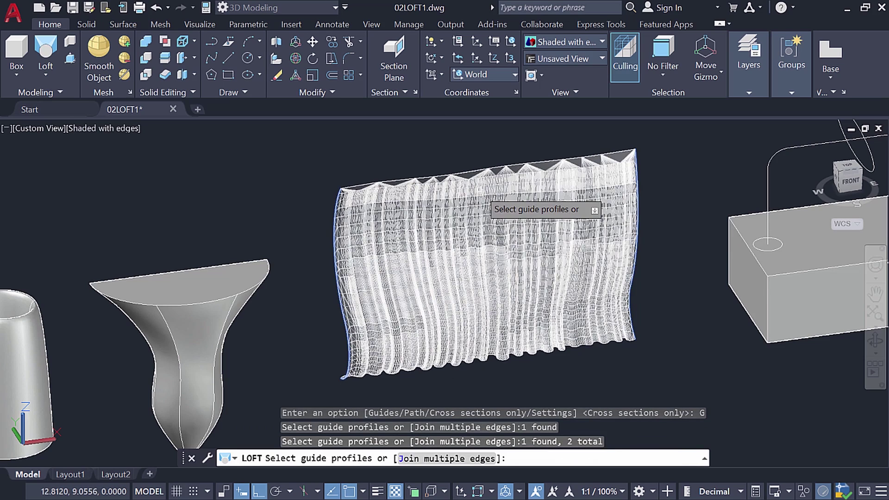
key("Return")
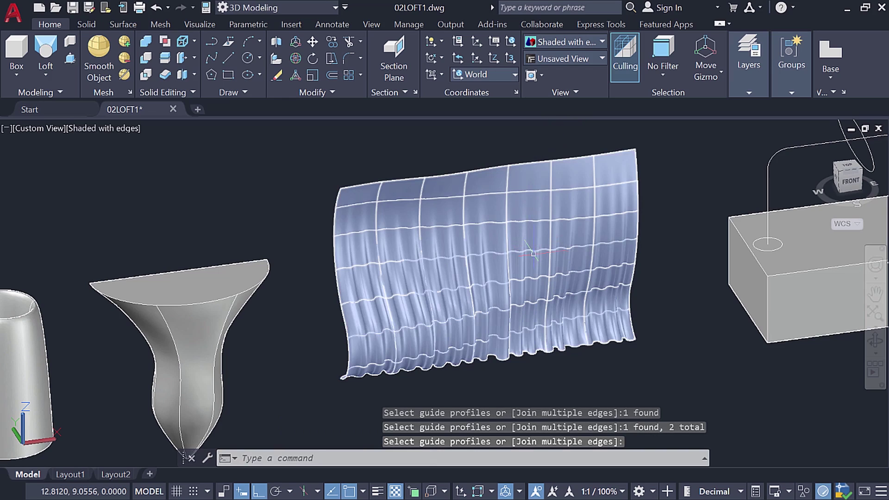
middle_click_drag(533, 253, 537, 263, "shift")
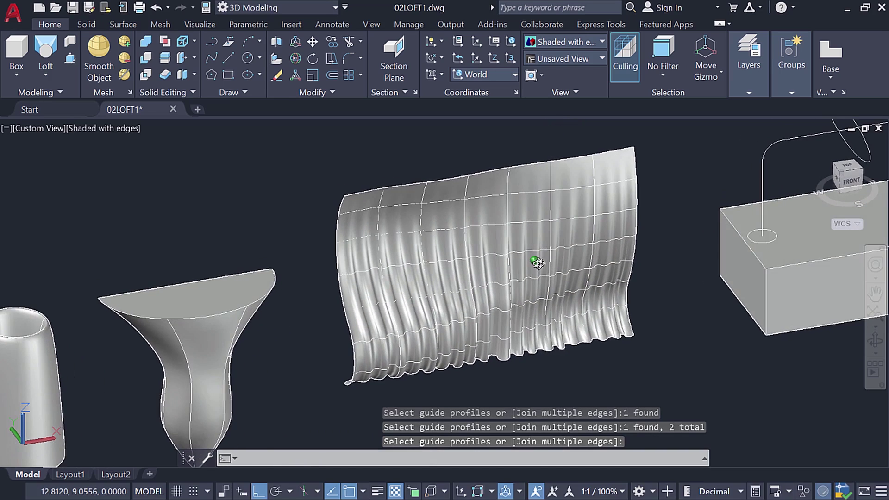
Zoom and orbit to inspect the guided curtain, then pan over to the box and handle curves
scroll(536, 263, "up", 3)
scroll(537, 259, "down", 3)
scroll(538, 253, "up", 2)
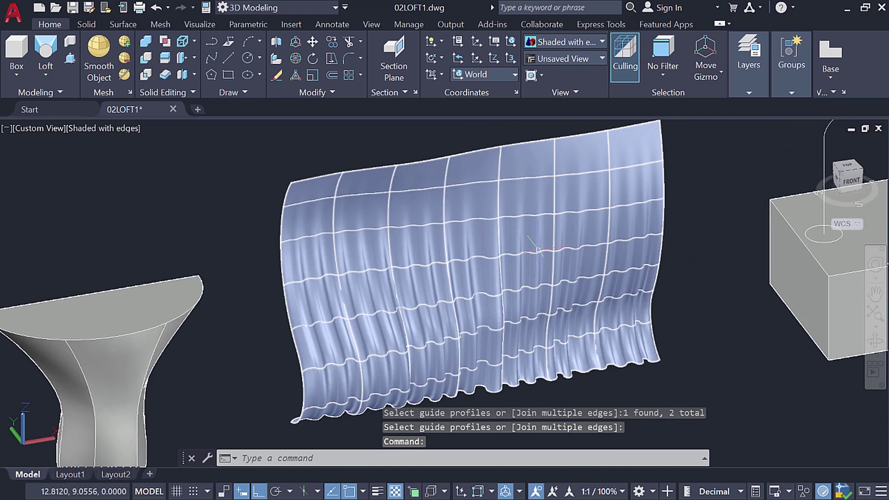
middle_click_drag(537, 250, 528, 310, "shift")
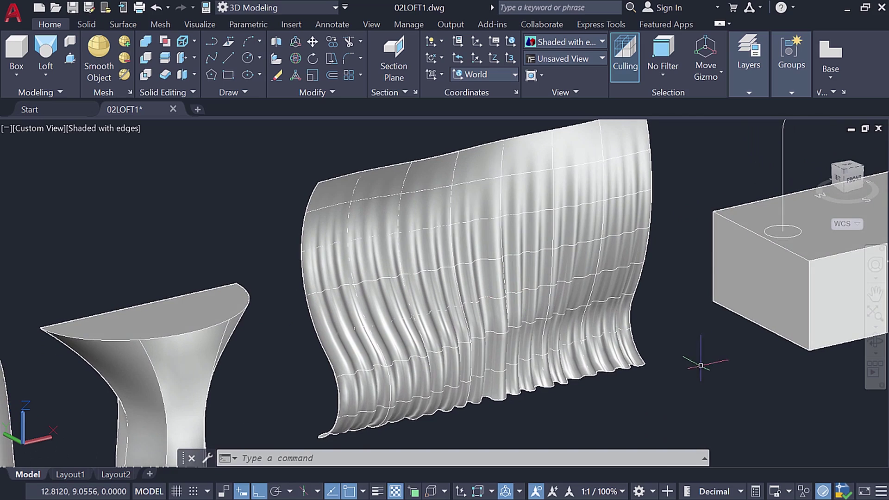
middle_click_drag(708, 319, 318, 418)
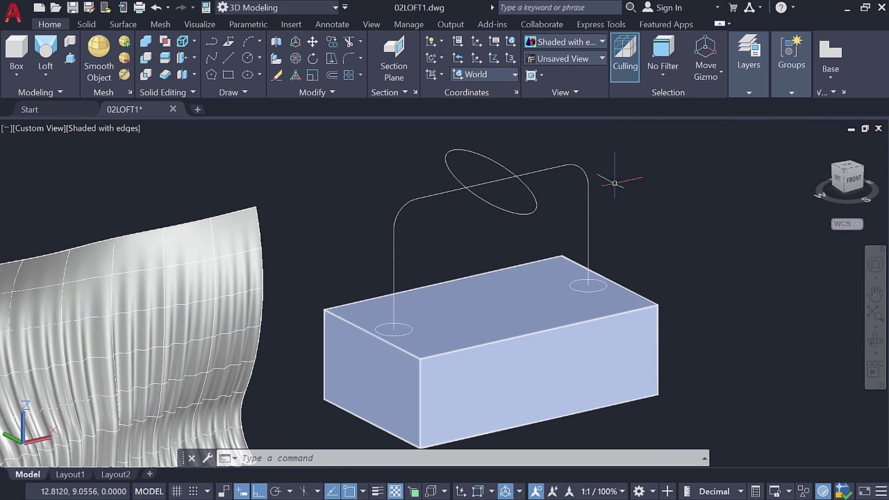
Loft the left circle, tilted ellipse and right circle along the arched curve as a path
left_click(46, 74)
left_click(34, 129)
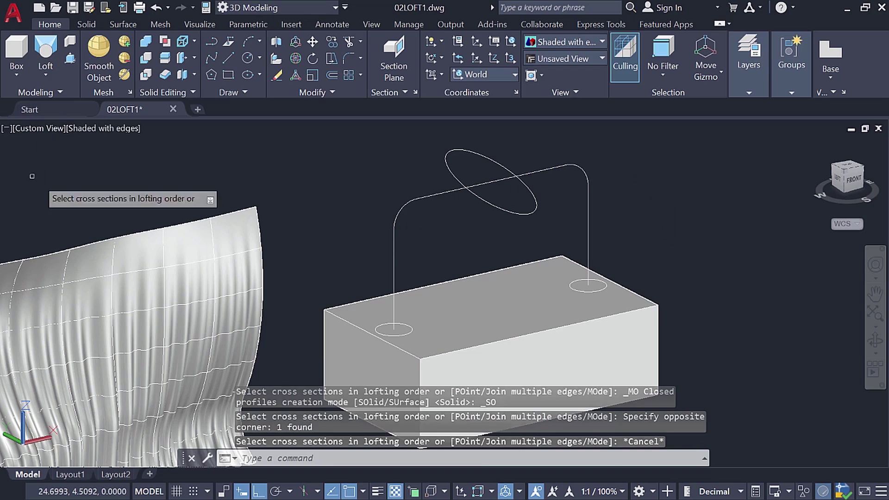
left_click(340, 273)
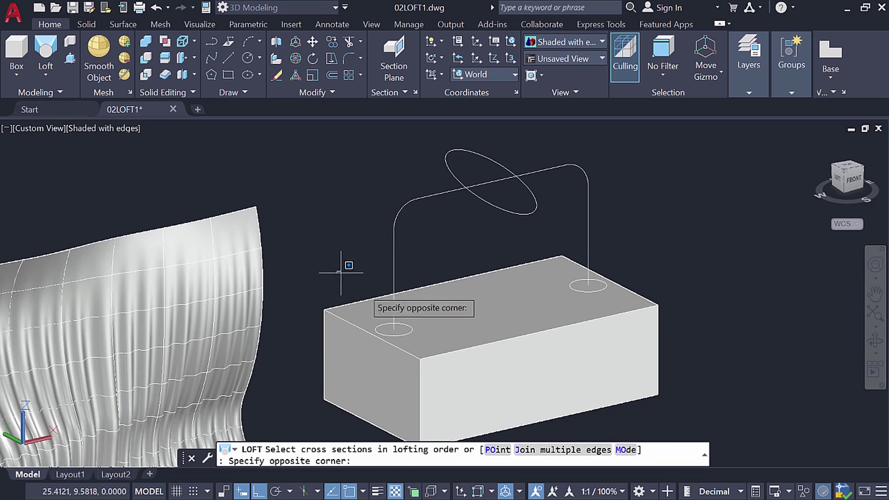
left_click(442, 344)
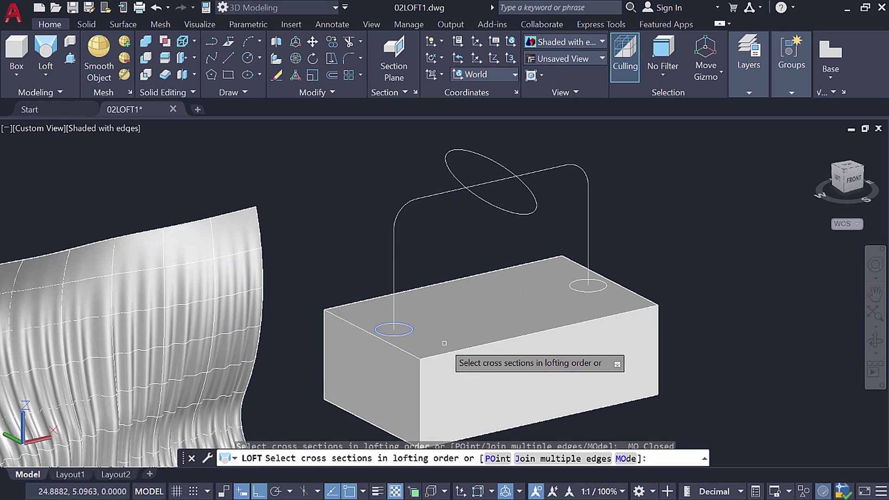
left_click(494, 208)
left_click(545, 253)
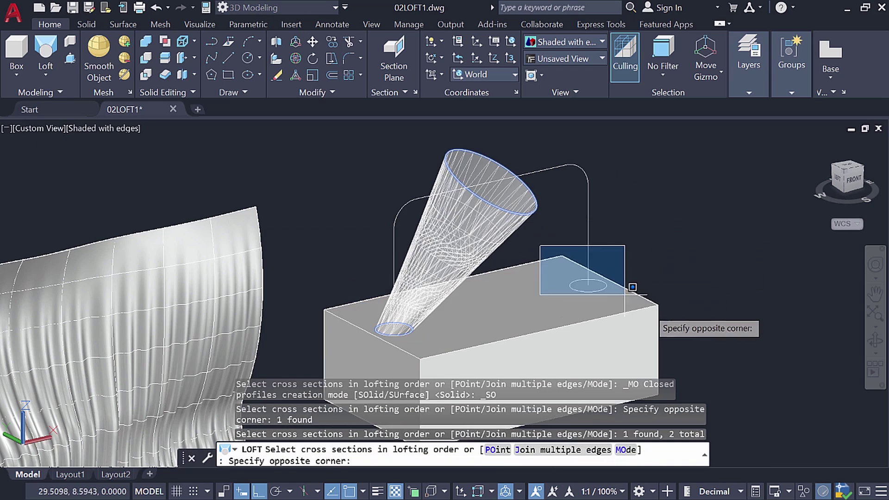
left_click(652, 308)
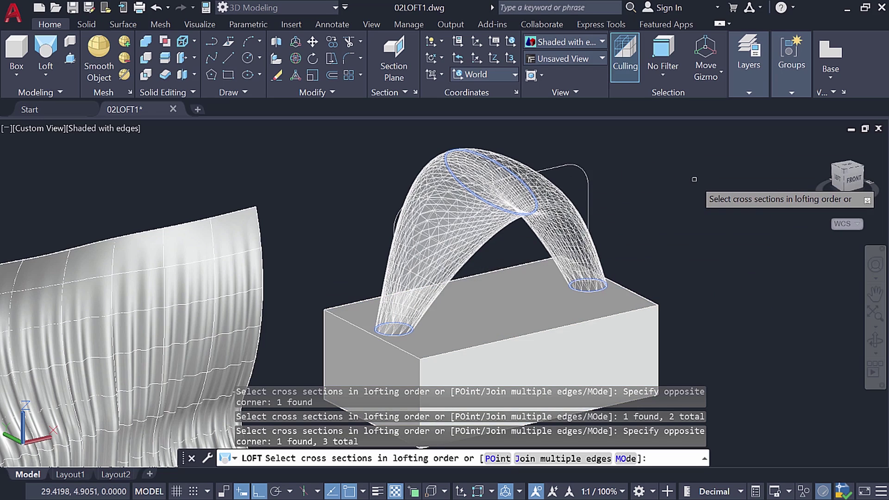
key("Return")
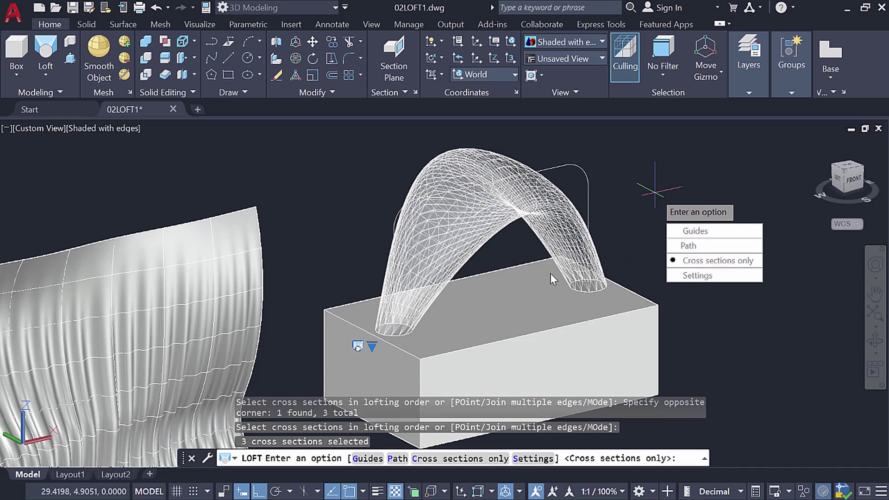
left_click(400, 458)
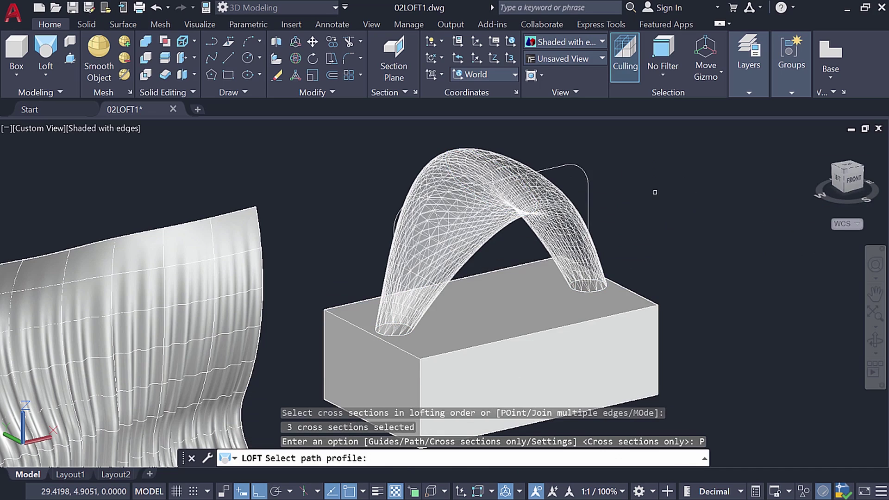
left_click(558, 166)
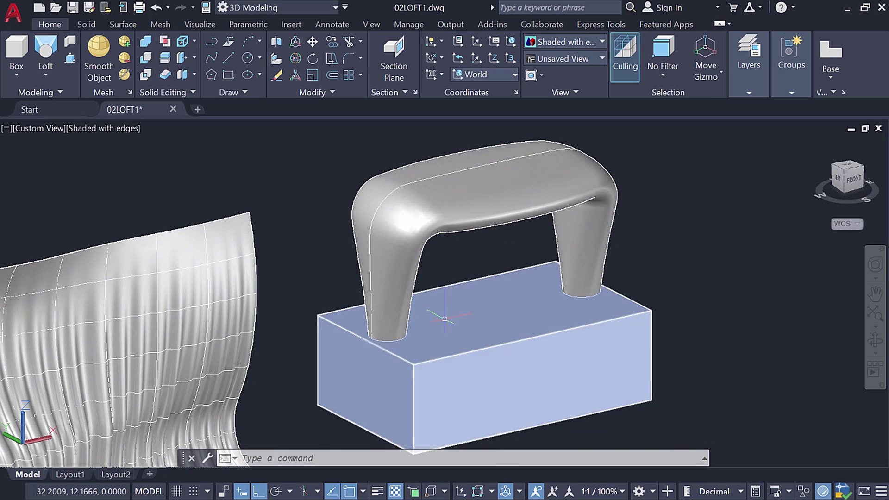